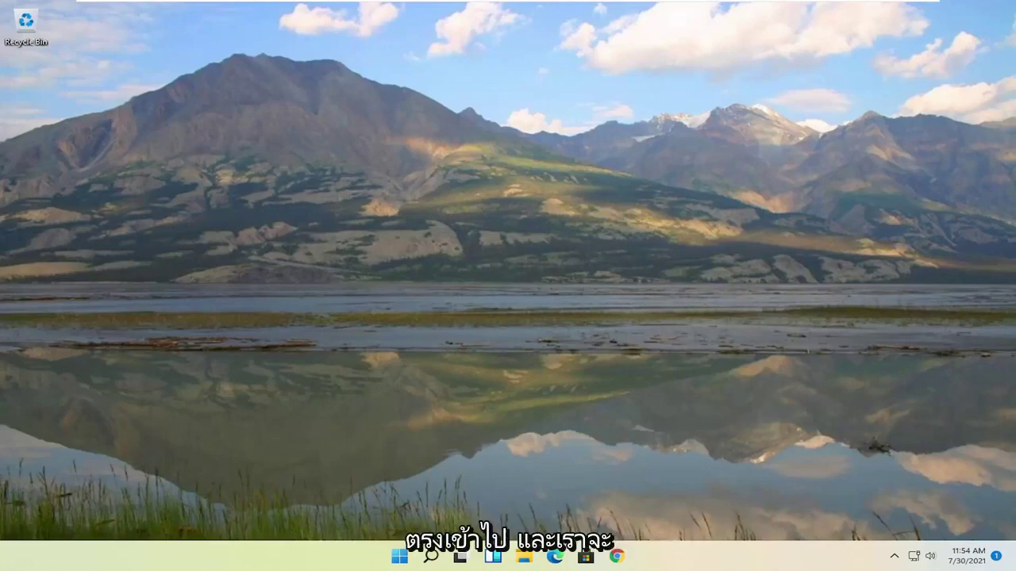
Search for Registry Editor, run it as administrator and allow it to make changes to the device.
left_click(399, 557)
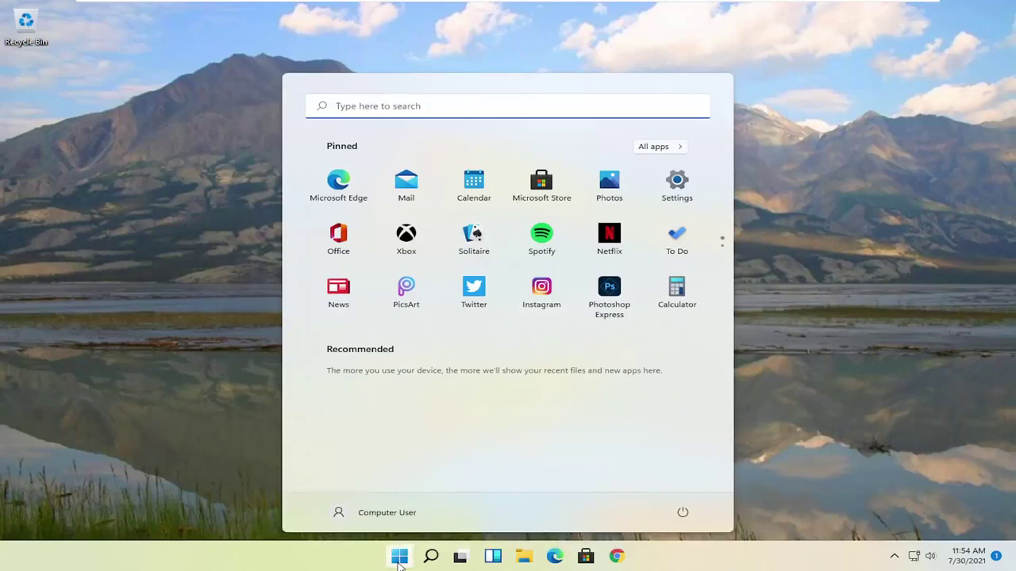
type("registry editor")
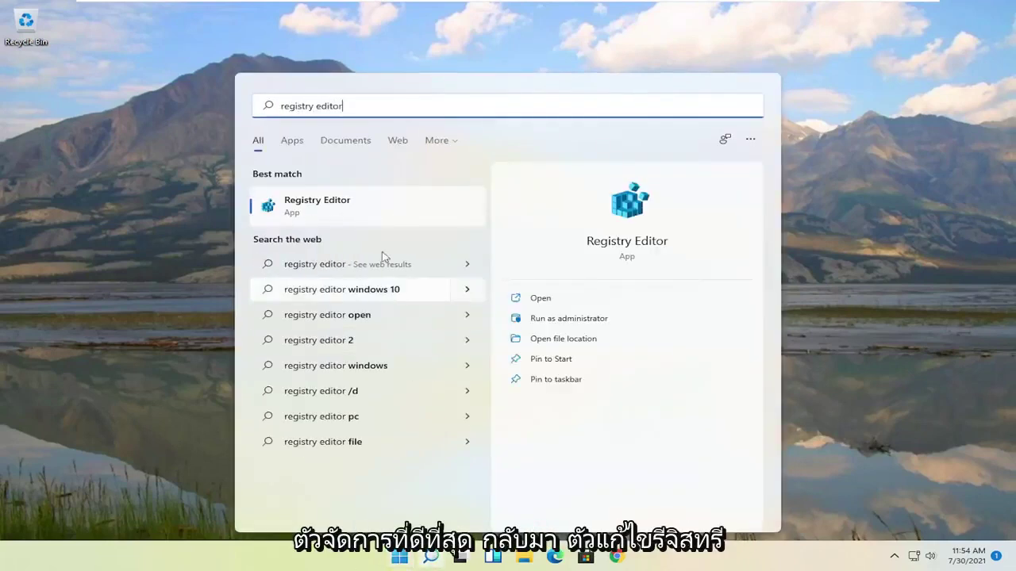
right_click(289, 208)
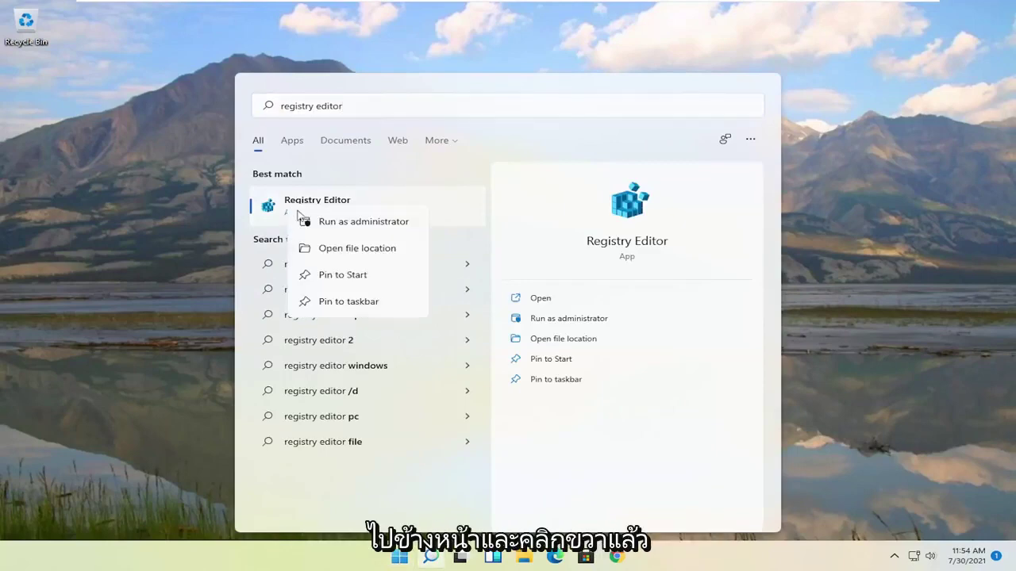
left_click(367, 226)
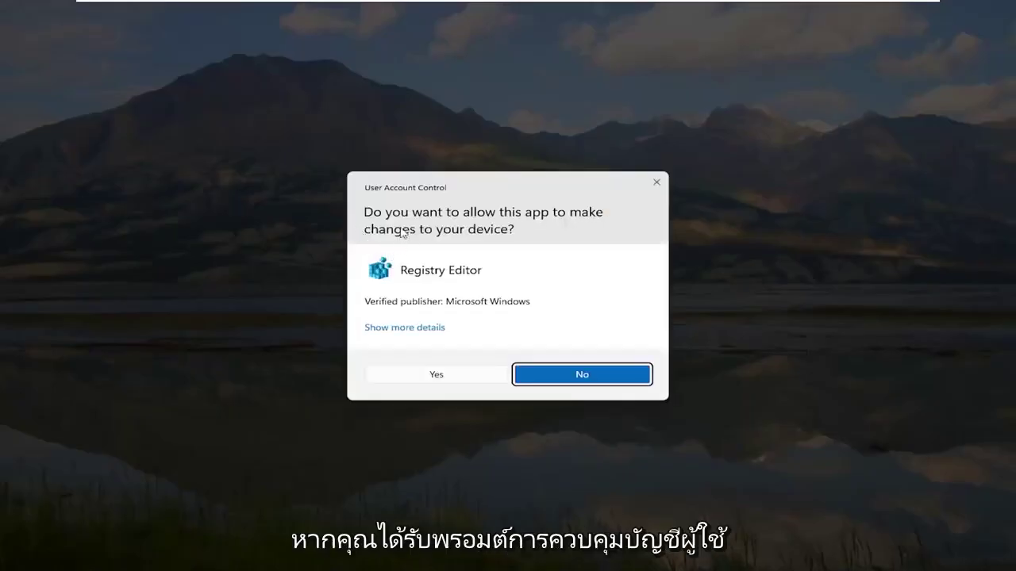
left_click(444, 376)
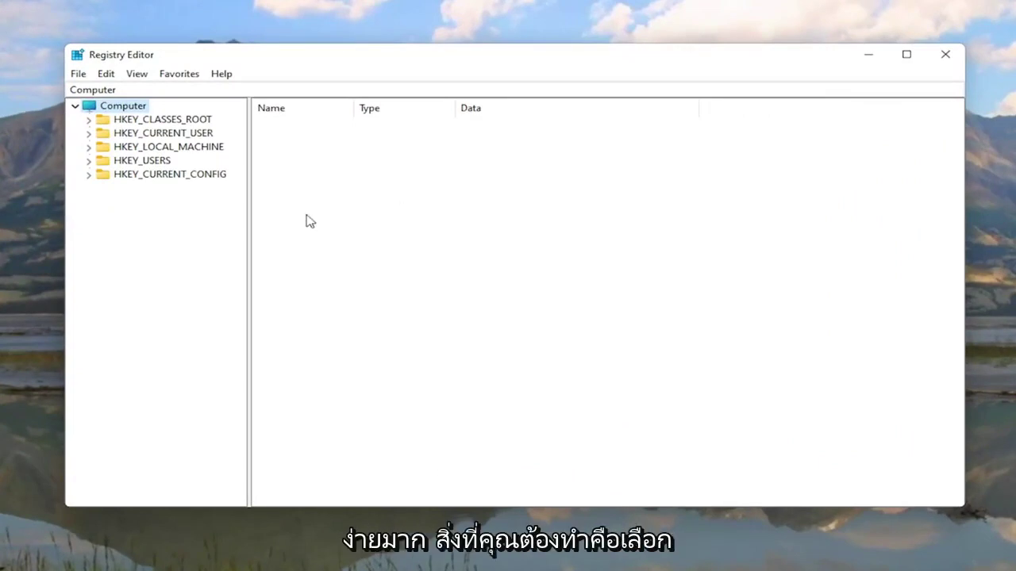
left_click(79, 75)
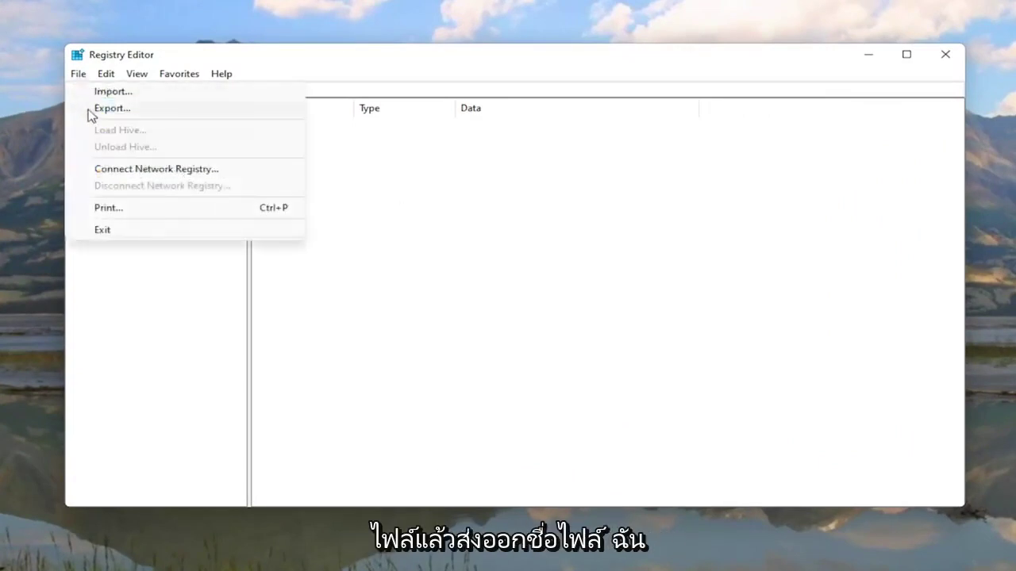
left_click(92, 108)
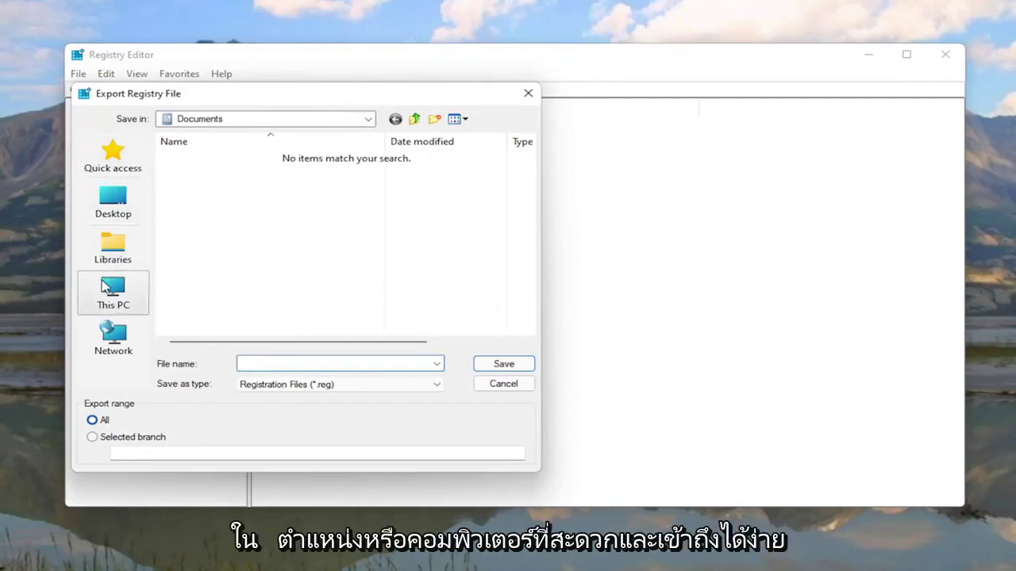
left_click(111, 203)
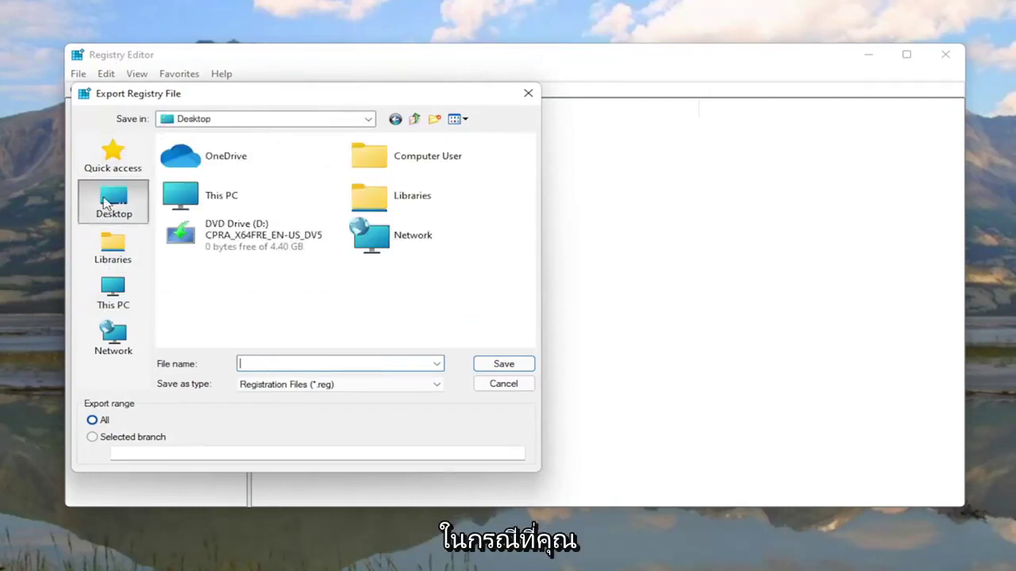
left_click(501, 384)
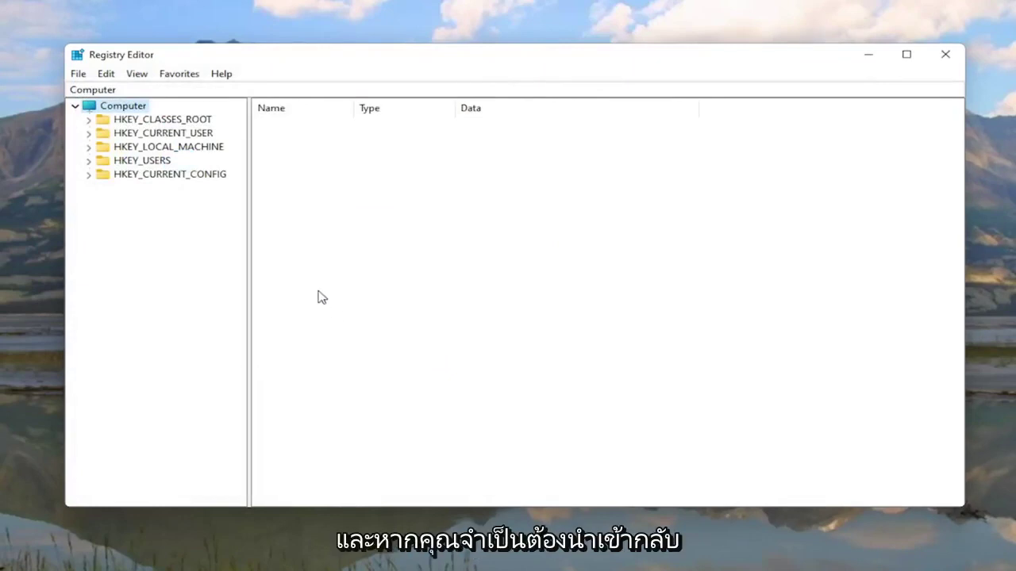
left_click(77, 73)
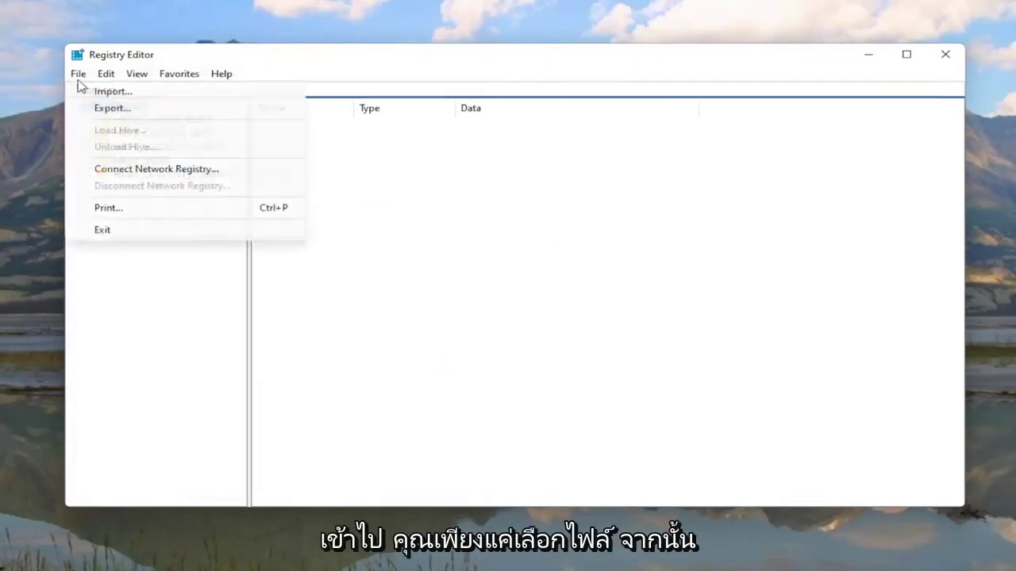
left_click(95, 91)
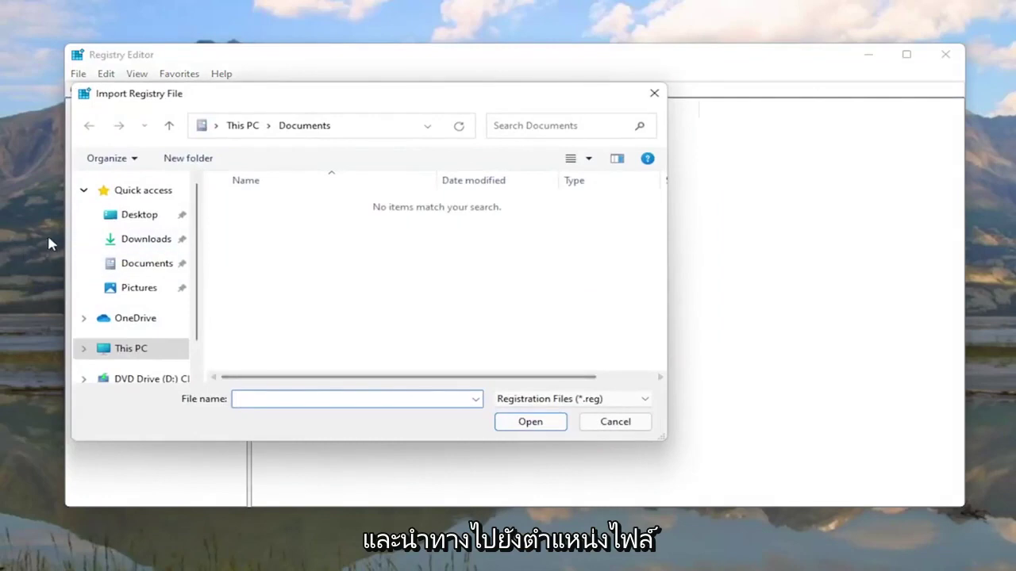
left_click(111, 217)
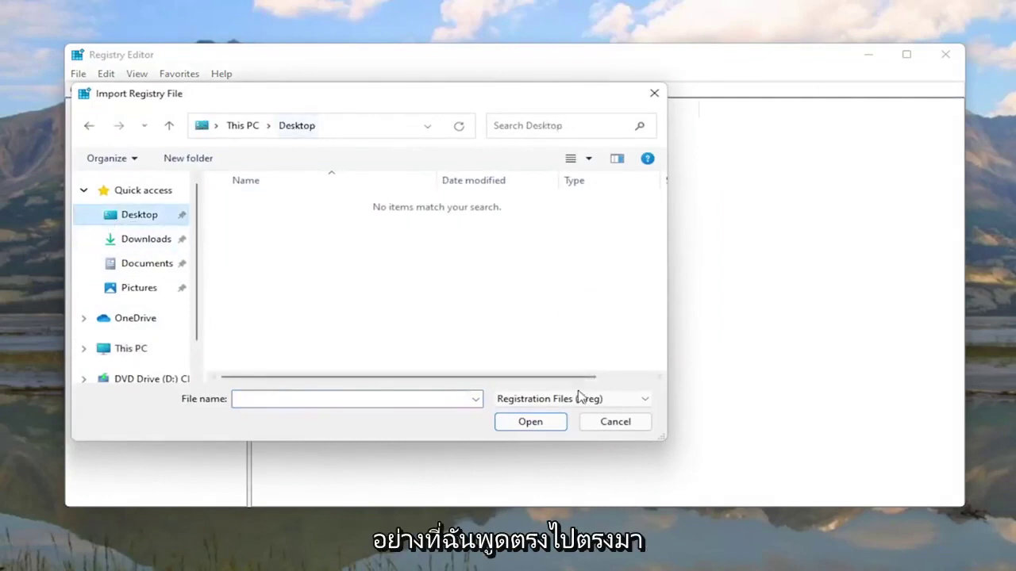
left_click(622, 425)
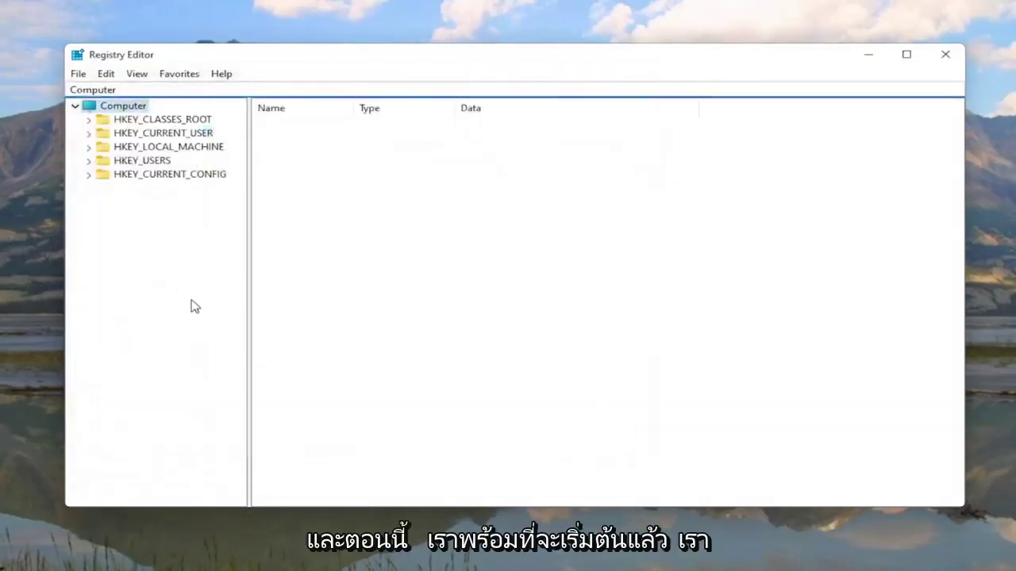
Open the registry key HKEY_LOCAL_MACHINE\SYSTEM\ControlSet001\Services\Ndu.
left_click(166, 149)
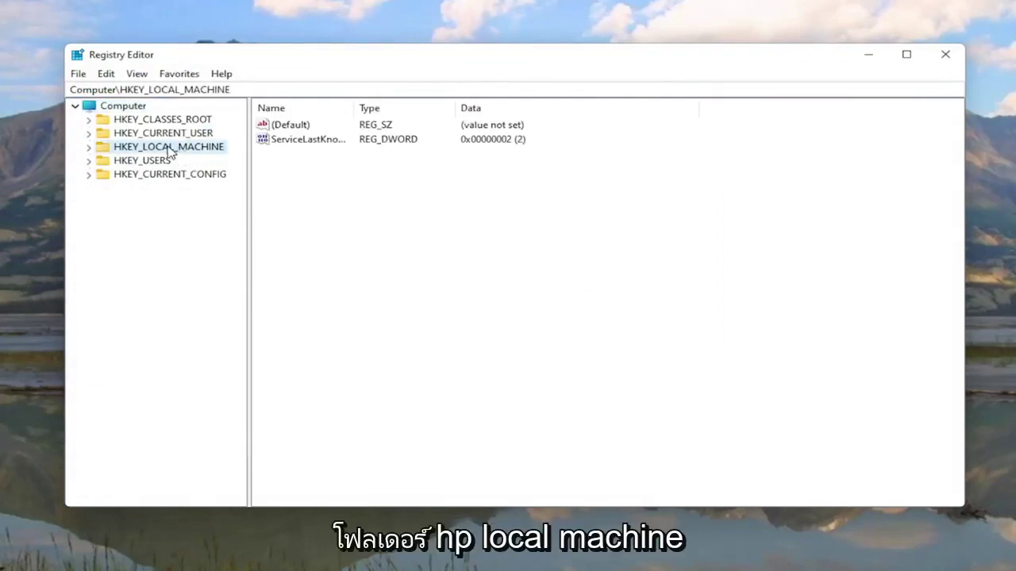
double_click(169, 151)
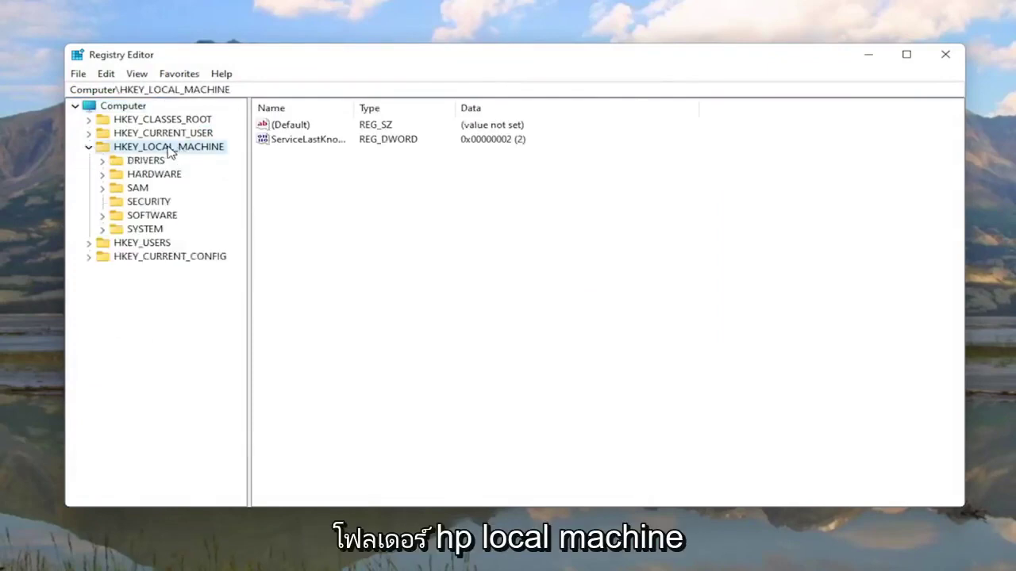
double_click(131, 230)
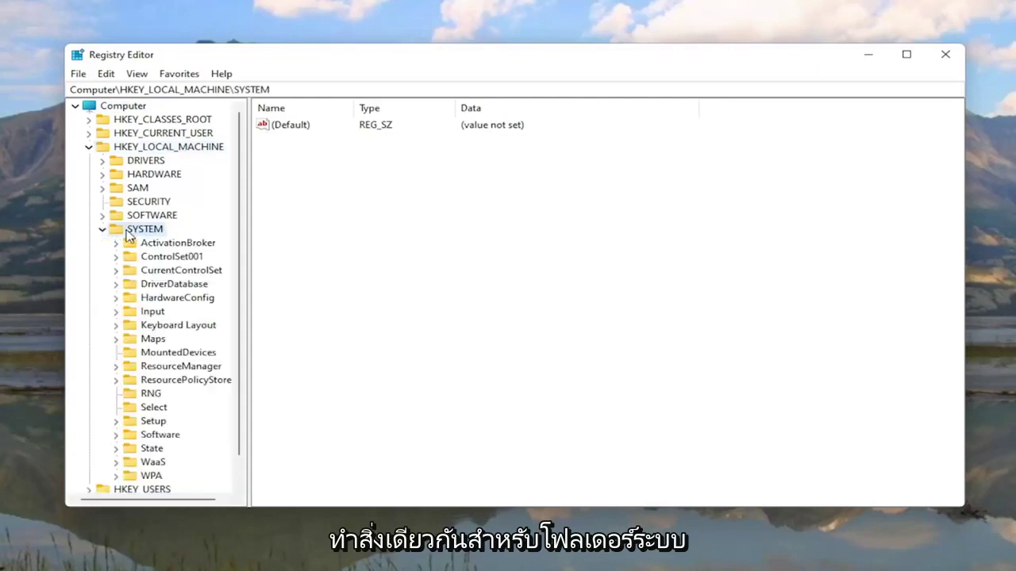
double_click(172, 258)
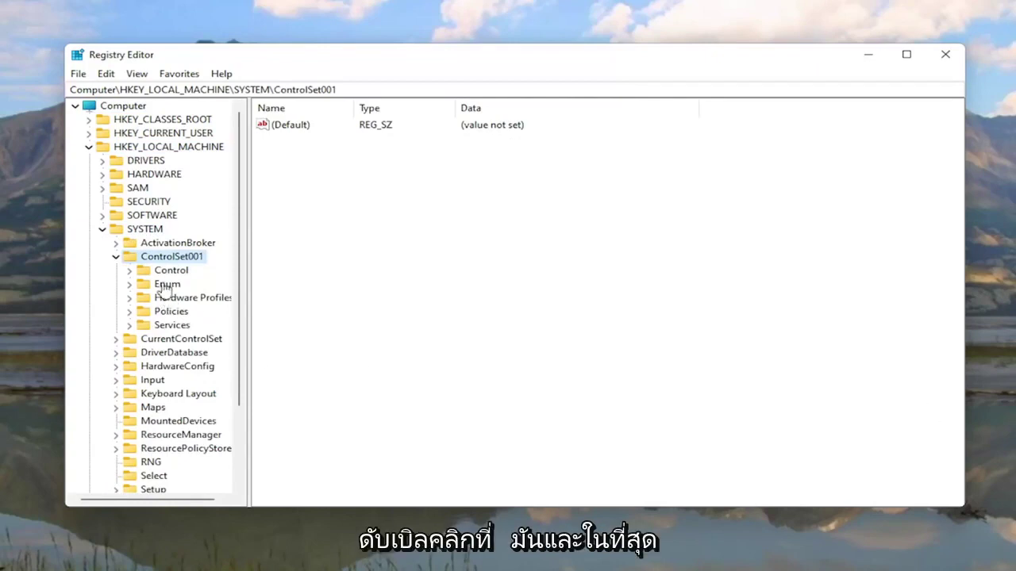
left_click(167, 326)
double_click(164, 329)
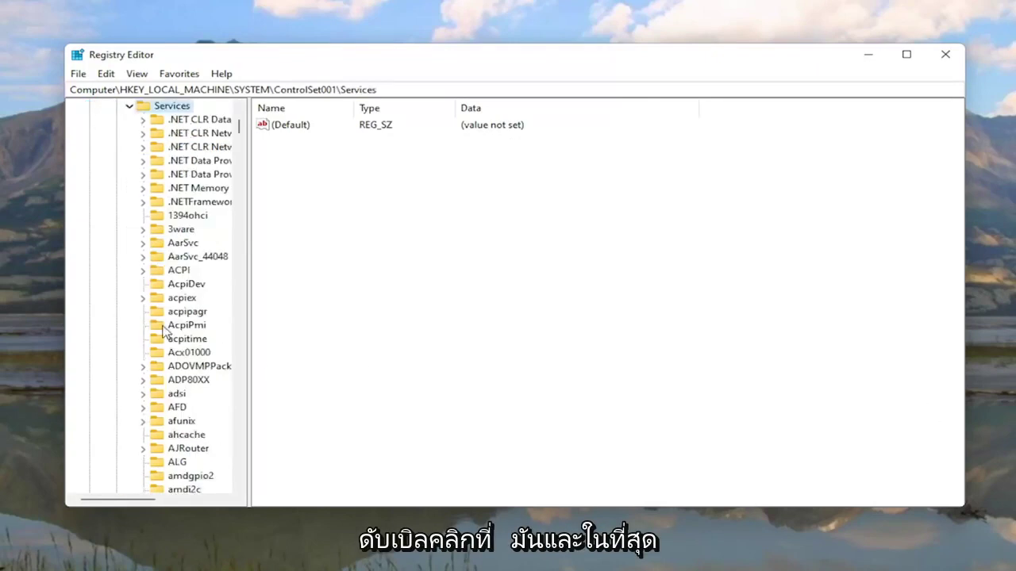
scroll(164, 330, "down", 20)
scroll(164, 329, "down", 20)
scroll(170, 331, "down", 20)
scroll(176, 384, "down", 20)
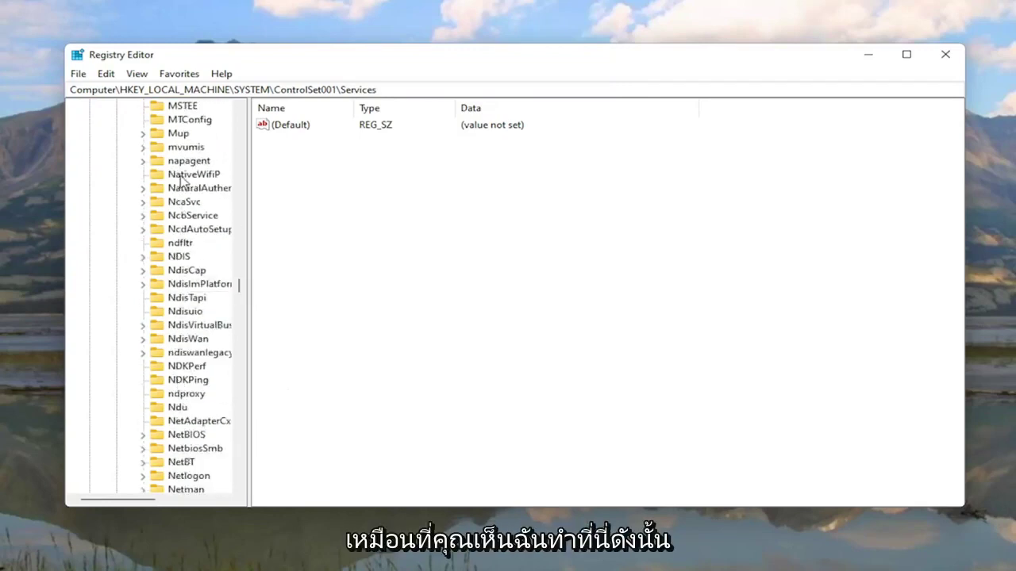
left_click(178, 407)
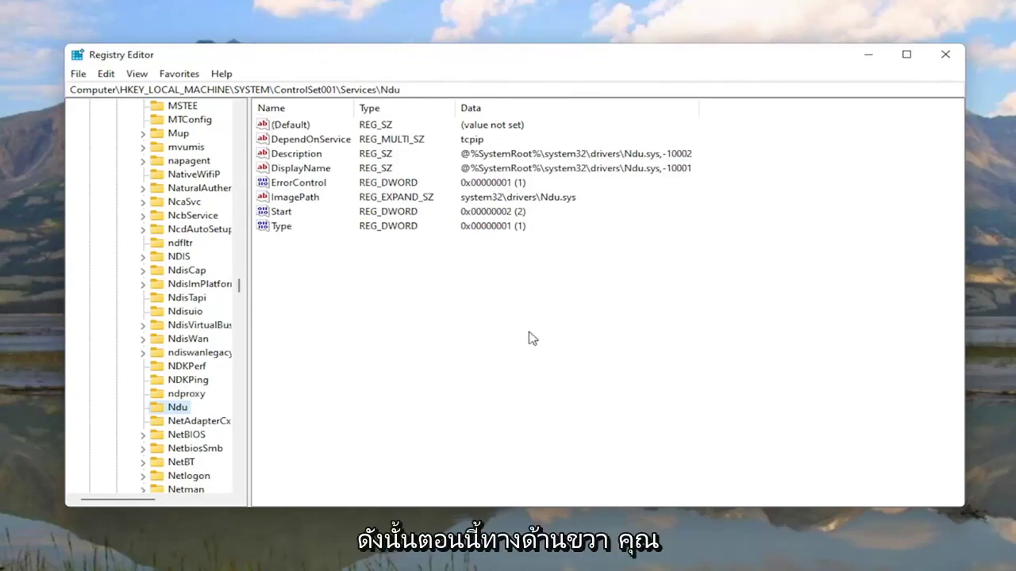
left_click(277, 212)
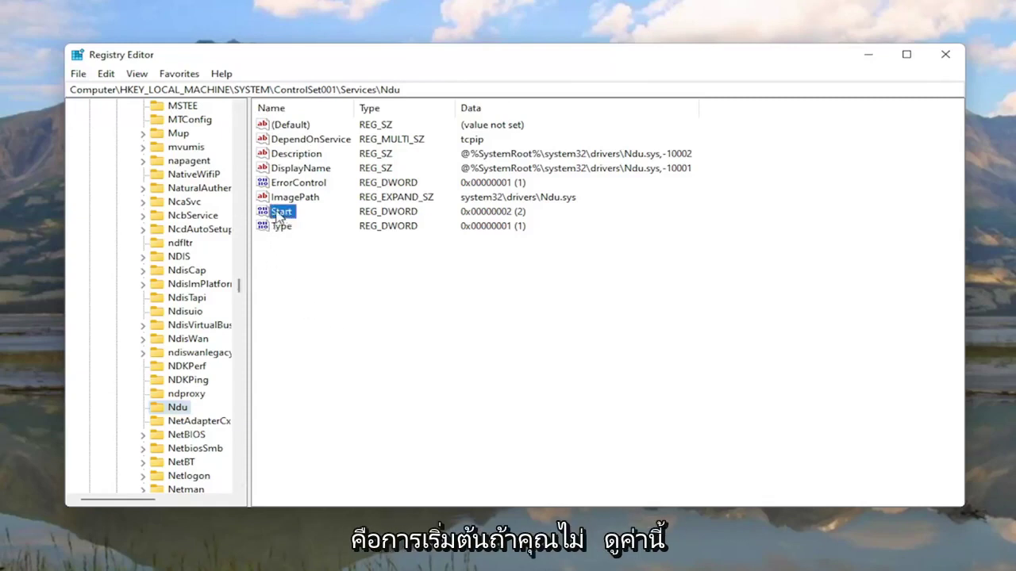
right_click(318, 278)
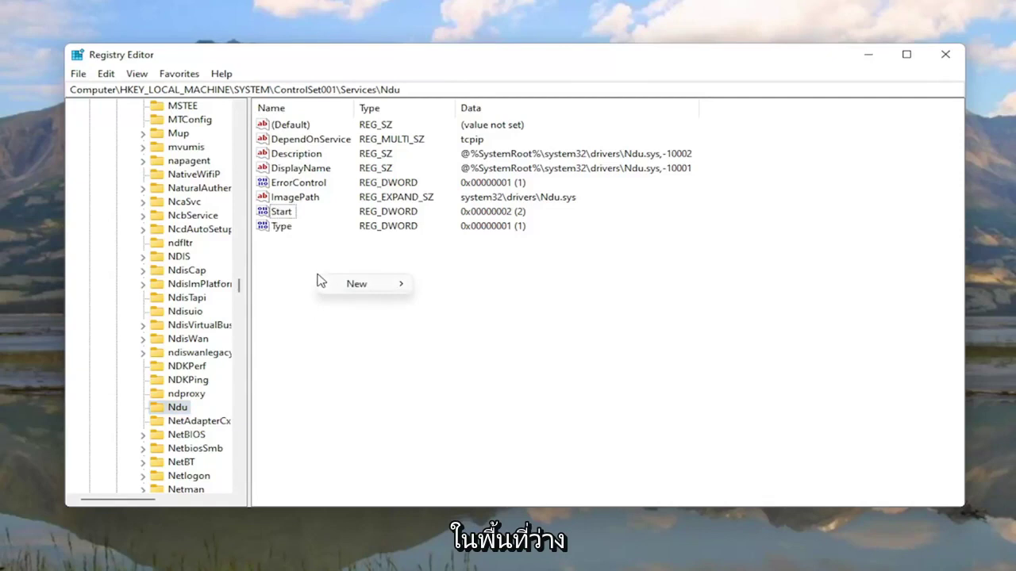
mouse_move(361, 289)
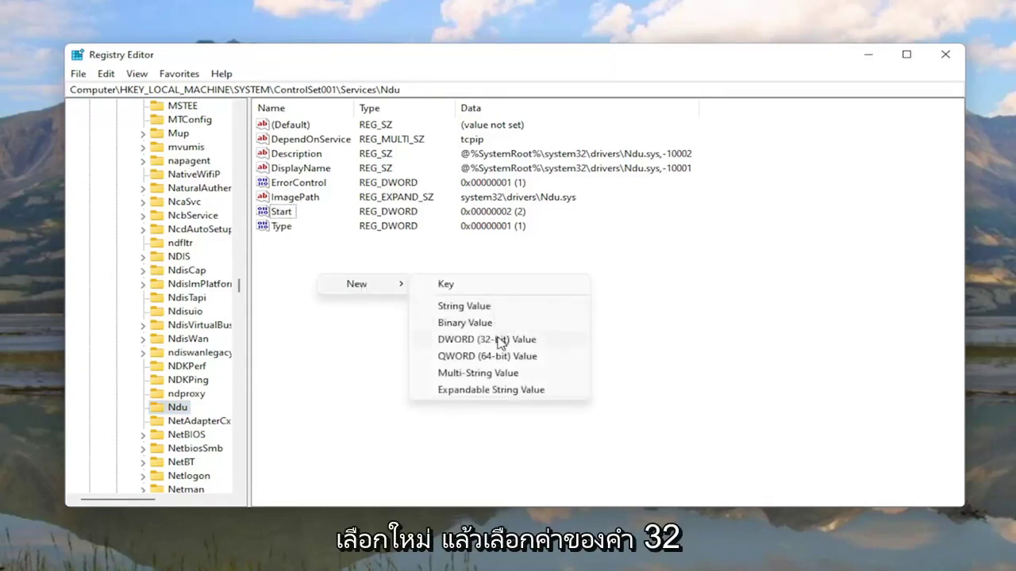
left_click(270, 308)
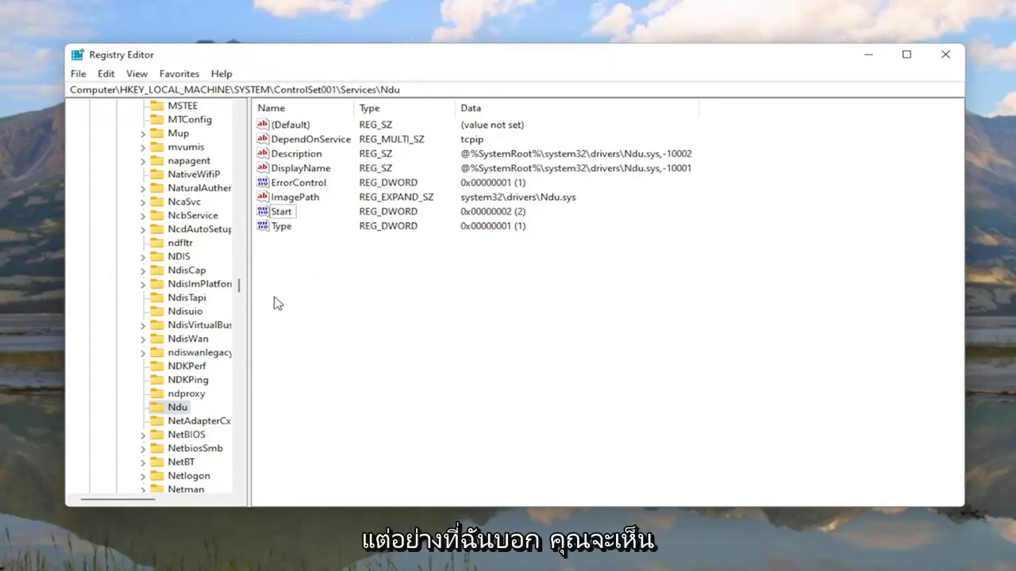
Set the value data of the Ndu key's Start DWORD to 4 in hexadecimal.
double_click(282, 215)
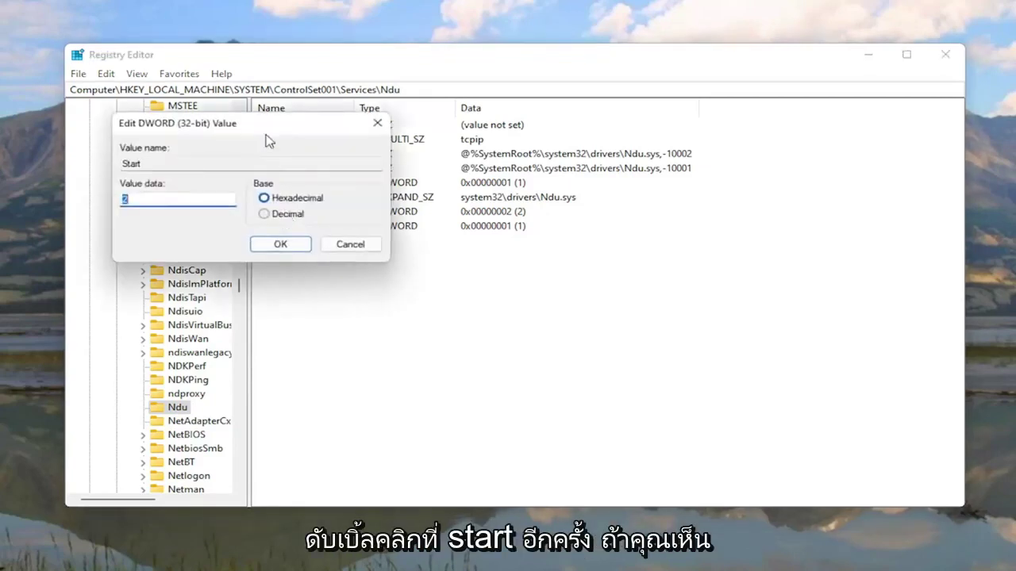
left_click_drag(275, 147, 514, 197)
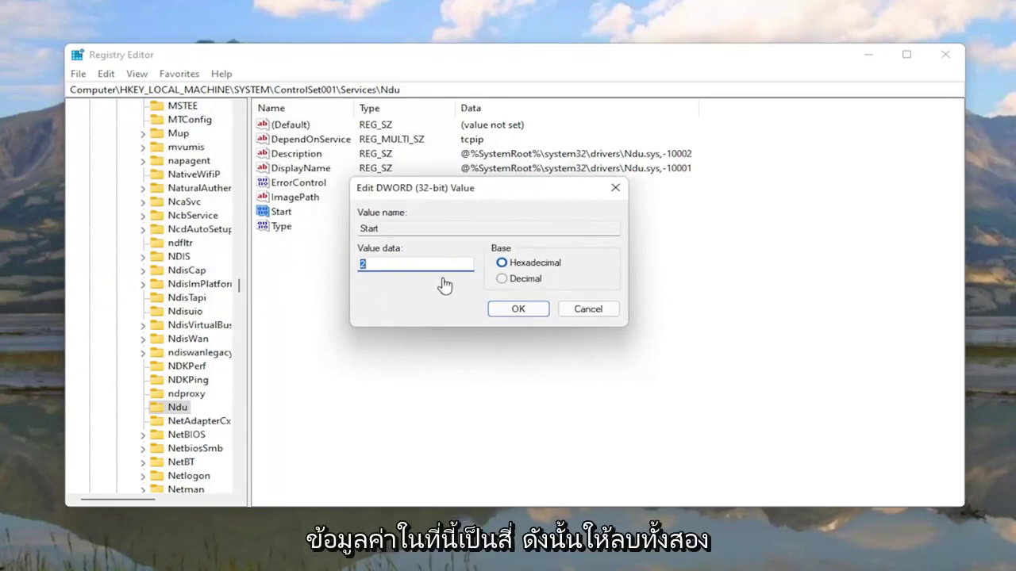
type("4")
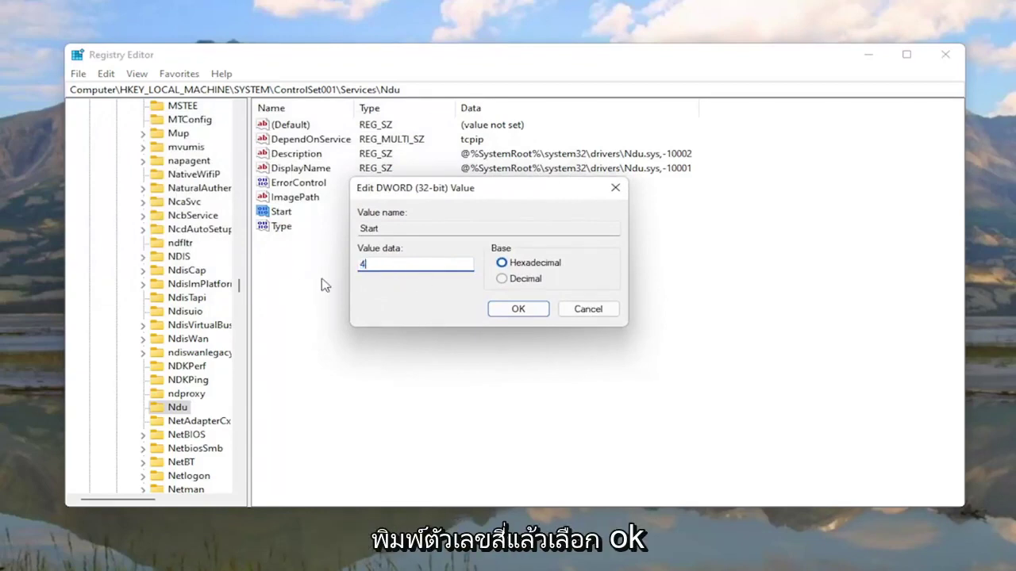
left_click(519, 309)
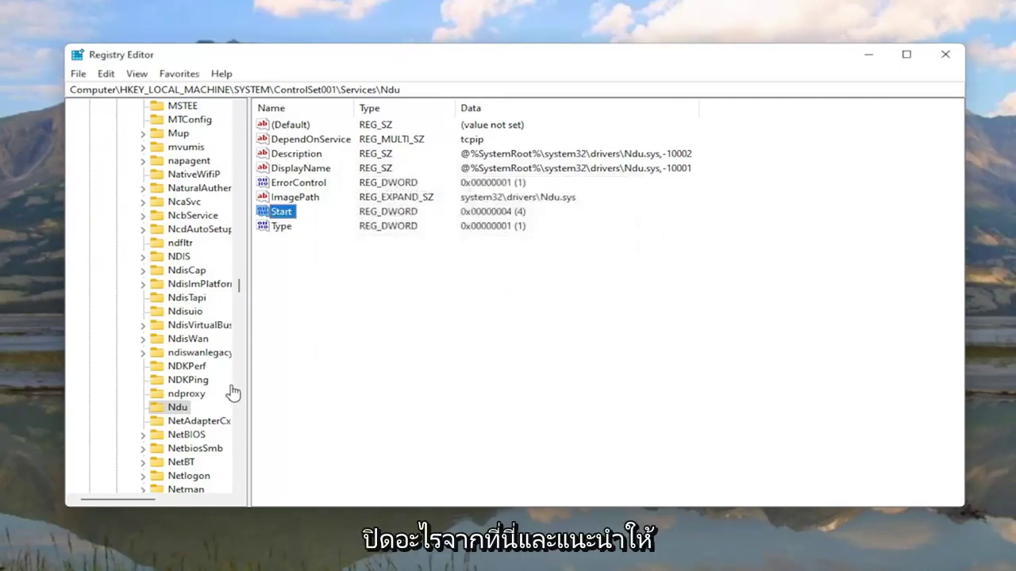
Collapse the expanded keys under HKEY_LOCAL_MACHINE and close Registry Editor.
left_click_drag(239, 285, 238, 107)
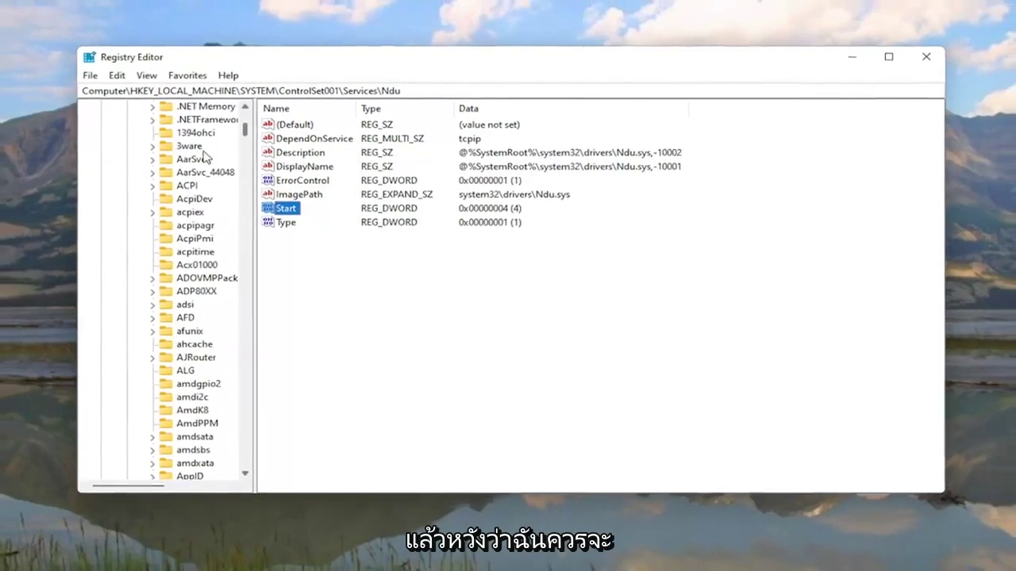
left_click(154, 307)
left_click(140, 244)
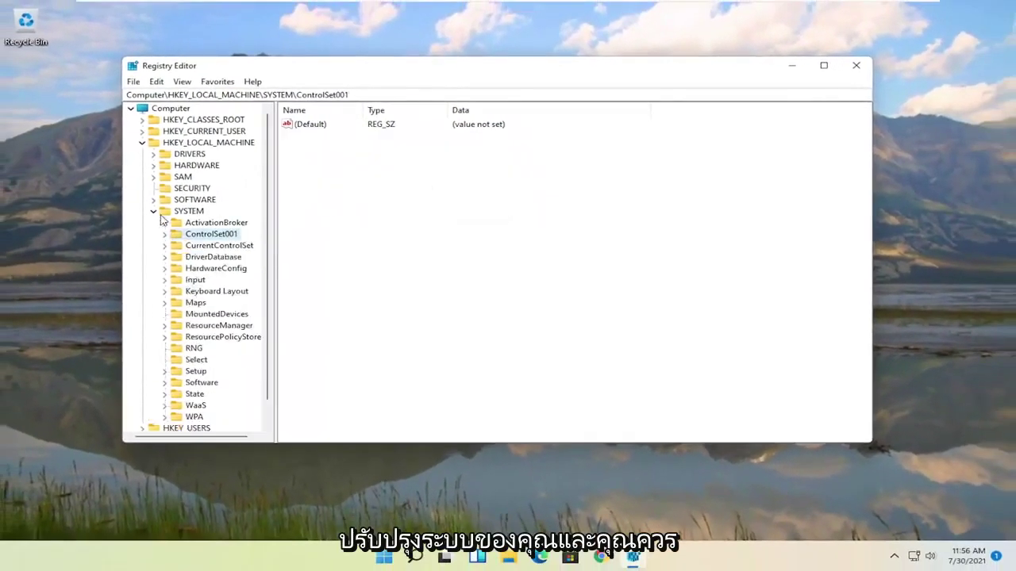
left_click(128, 220)
left_click(141, 144)
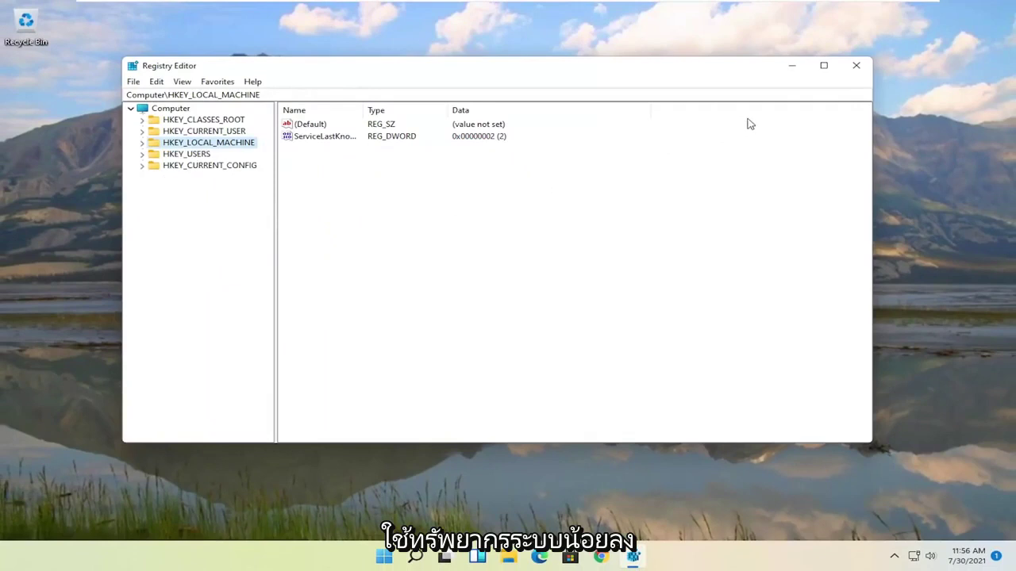
left_click(856, 65)
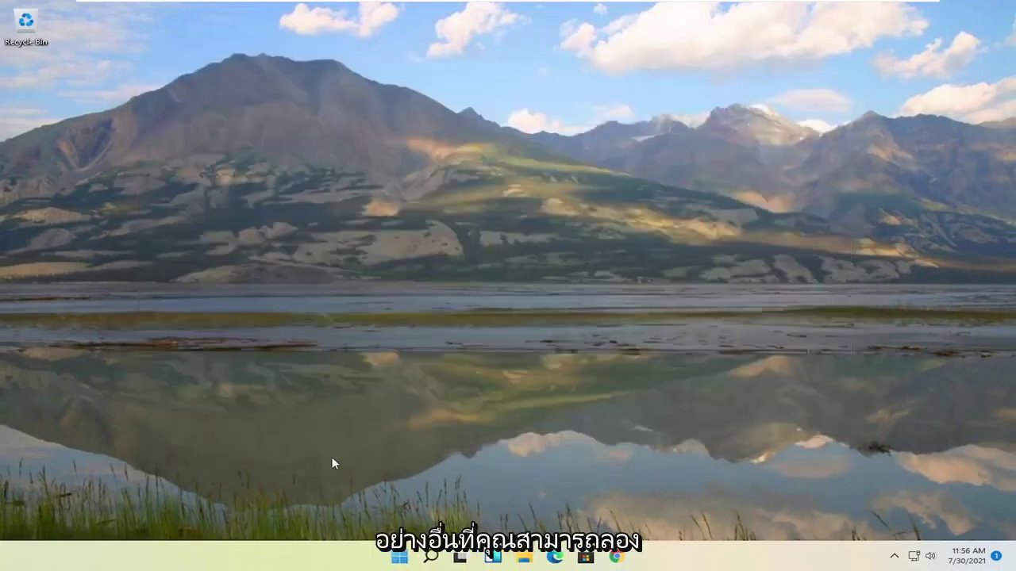
Search Windows for services and open the Services app.
left_click(429, 559)
type("services")
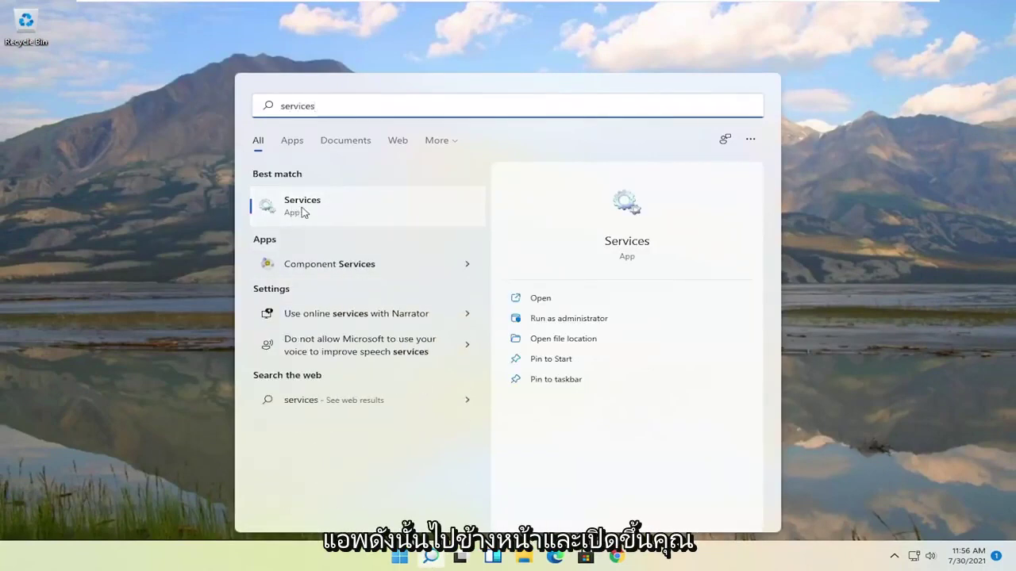
left_click(295, 208)
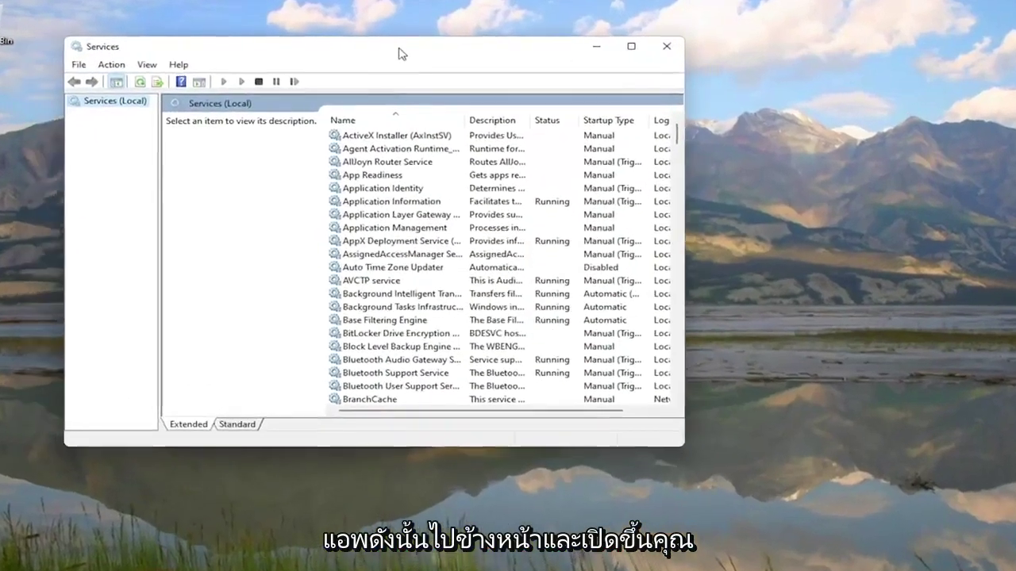
Find the SysMain service in the services list and open its properties.
scroll(599, 300, "down", 20)
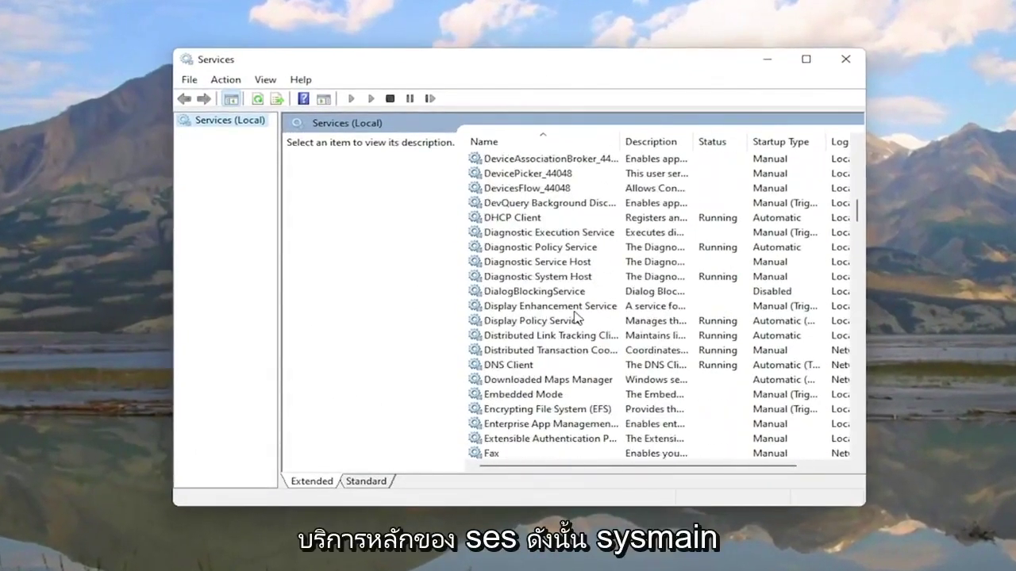
scroll(577, 317, "down", 20)
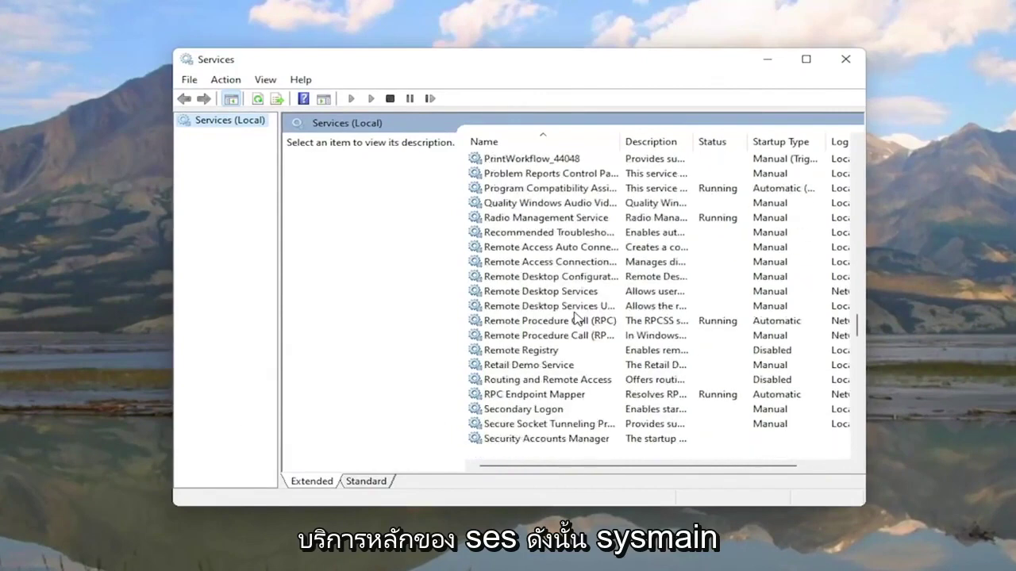
scroll(577, 318, "down", 3)
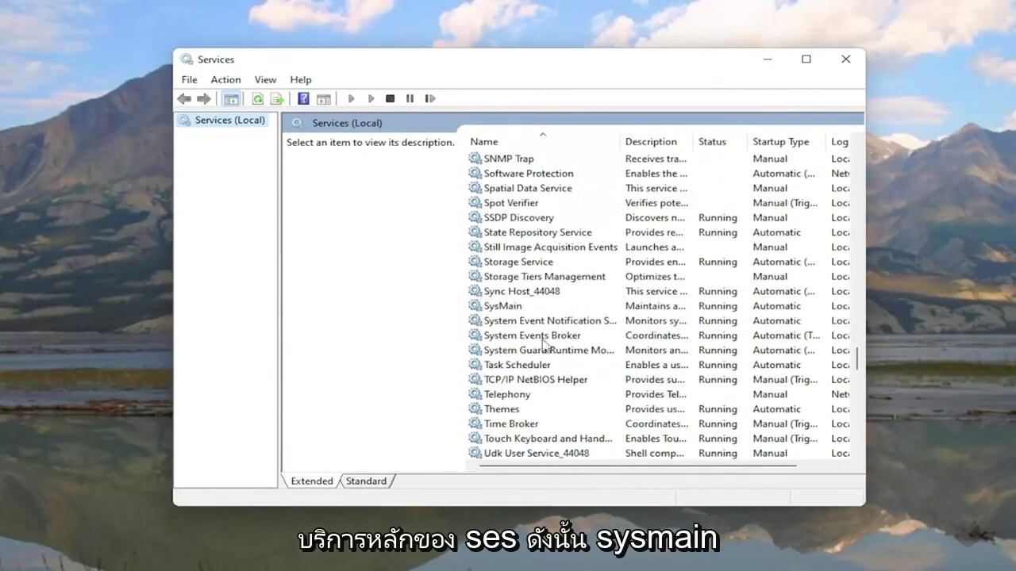
left_click(491, 308)
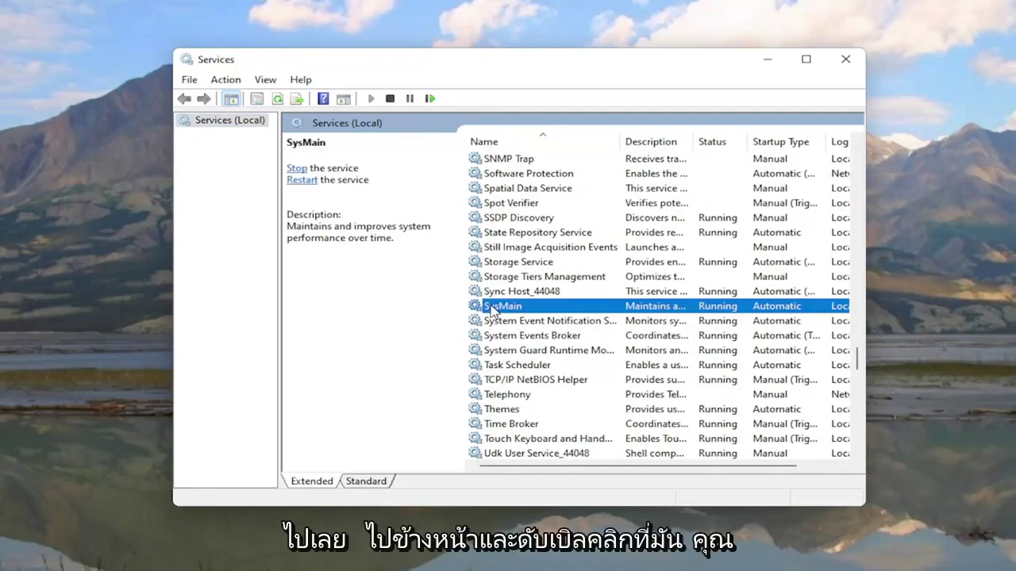
double_click(490, 306)
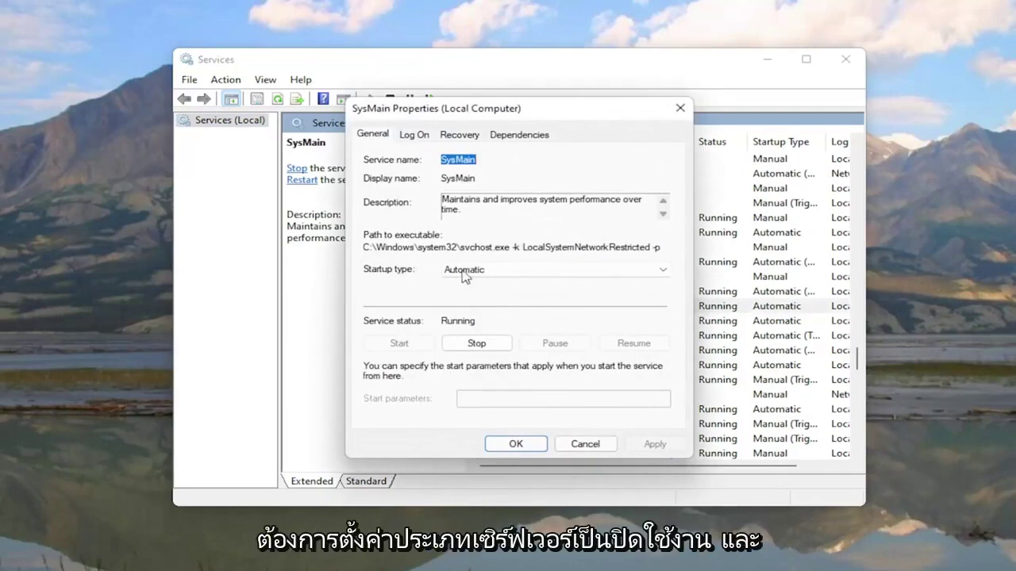
Set SysMain's startup type to Disabled, stop the service, apply the changes, and close Services.
left_click(464, 270)
left_click(464, 315)
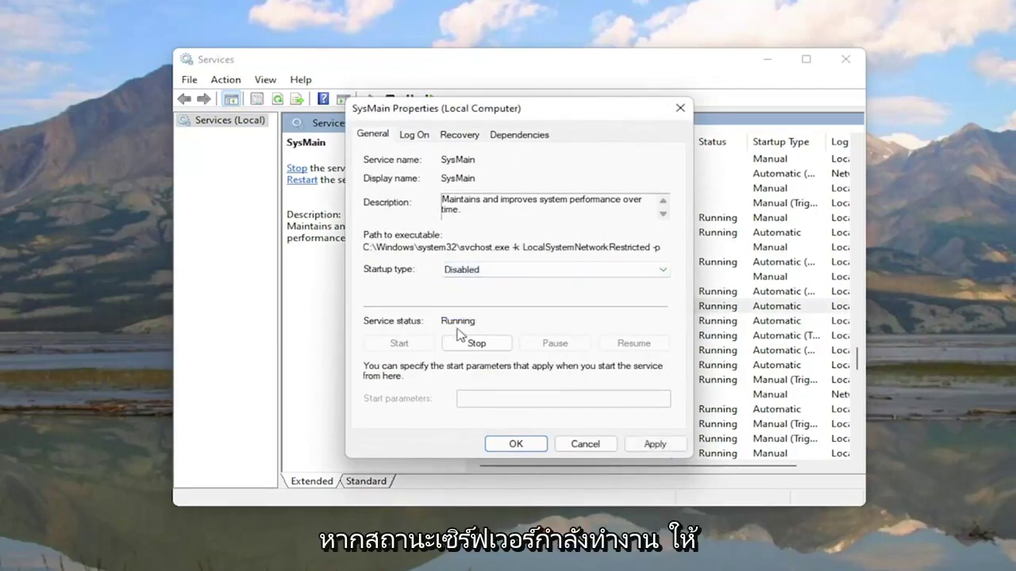
left_click(477, 346)
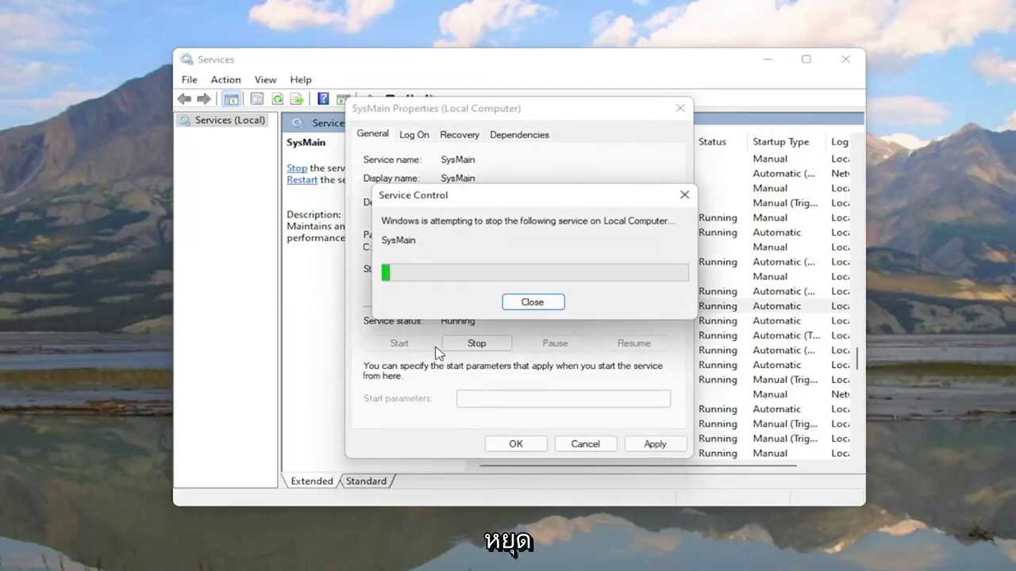
left_click(655, 444)
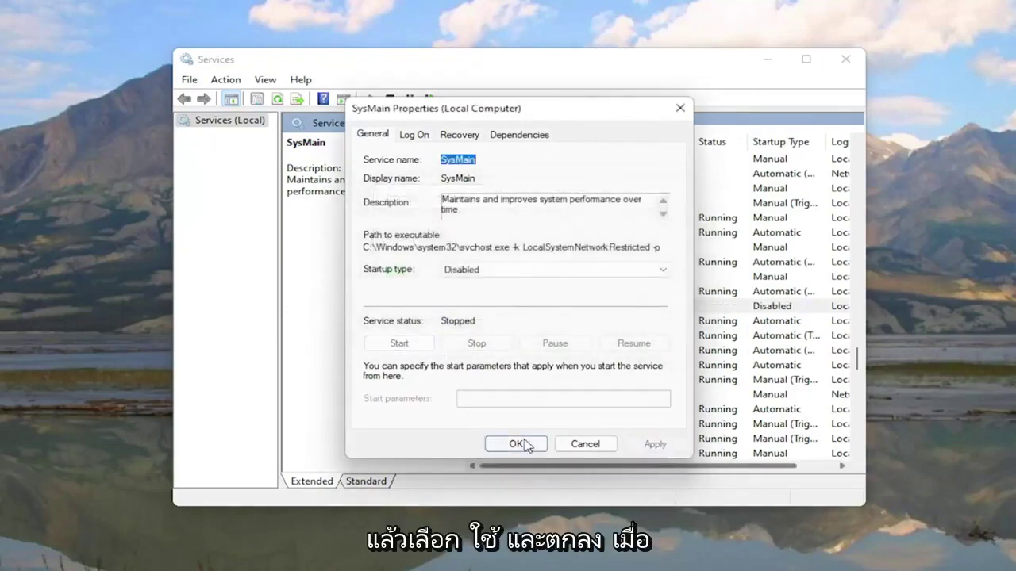
left_click(516, 444)
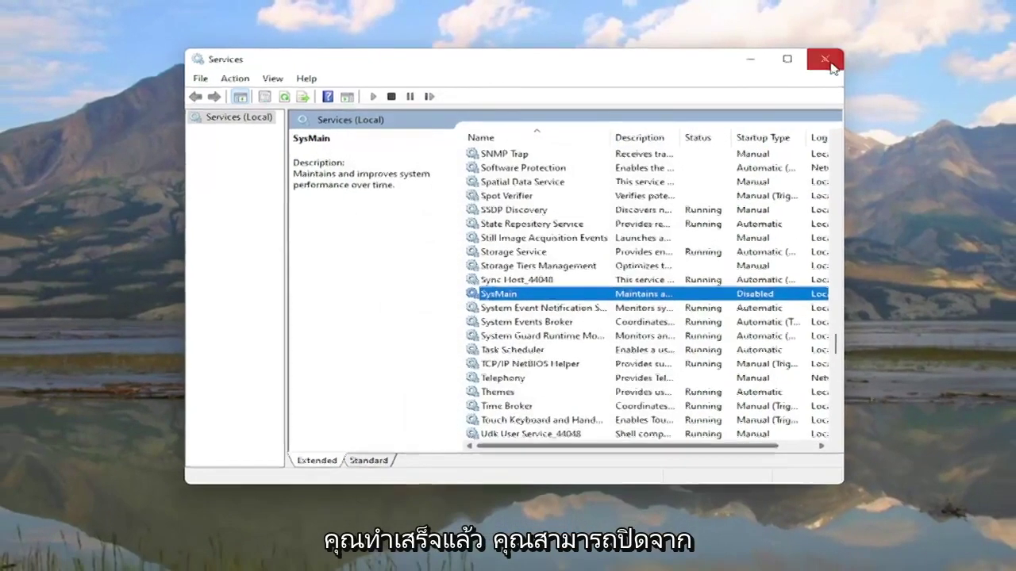
left_click(845, 59)
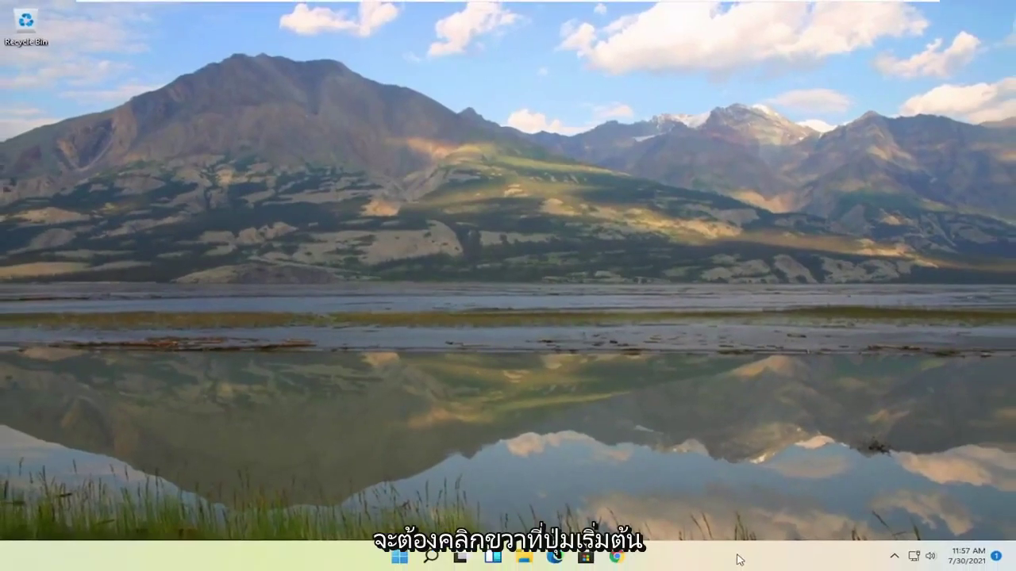
Open Task Manager, review the status and impact of the startup apps, and close it.
right_click(399, 557)
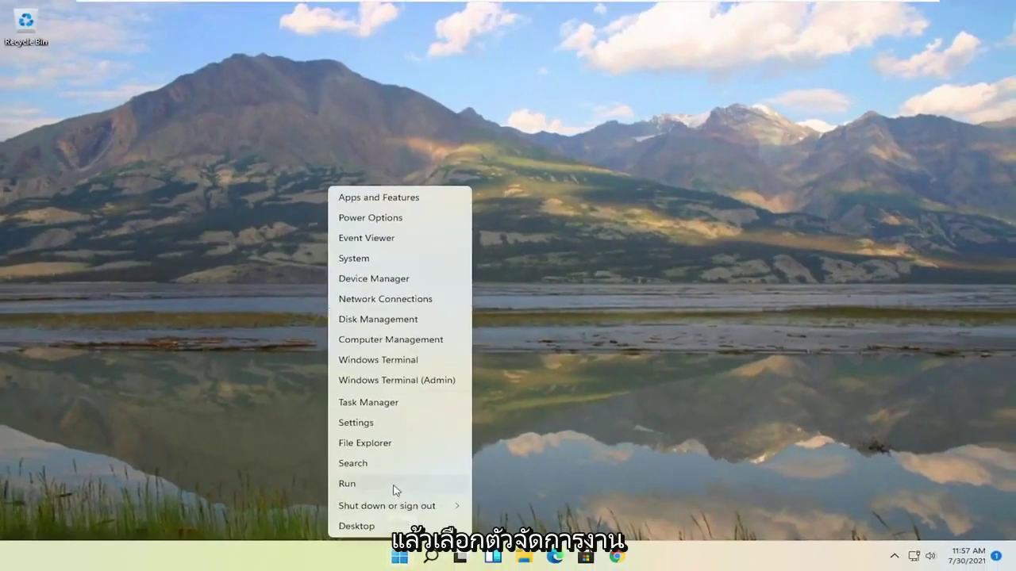
left_click(353, 403)
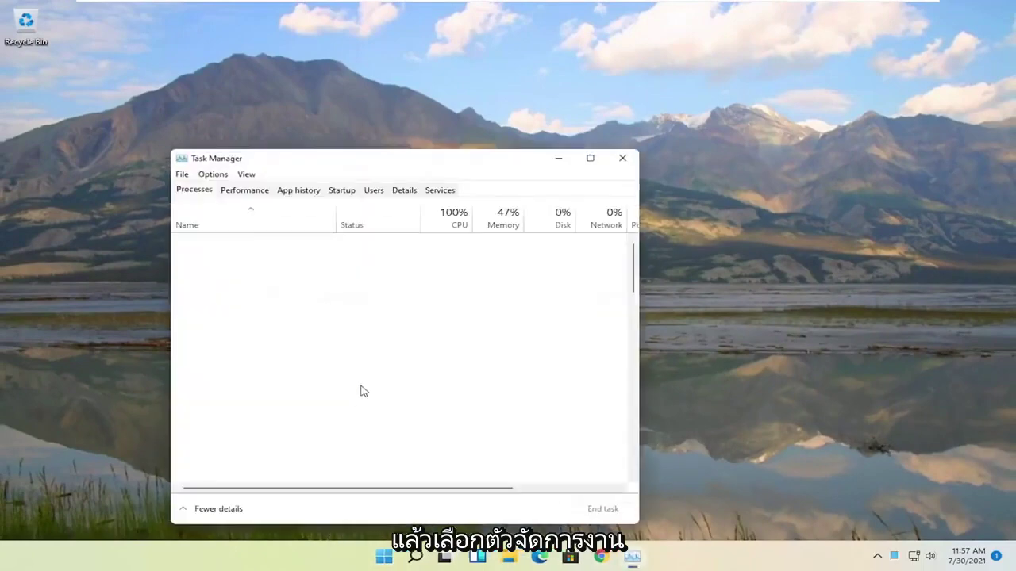
left_click_drag(397, 161, 516, 41)
left_click(458, 73)
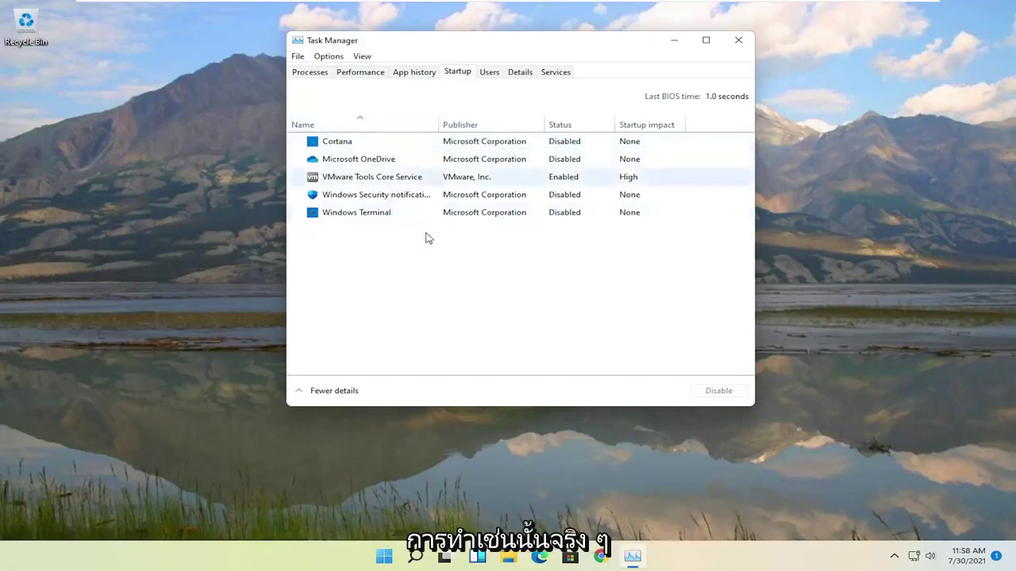
left_click(738, 39)
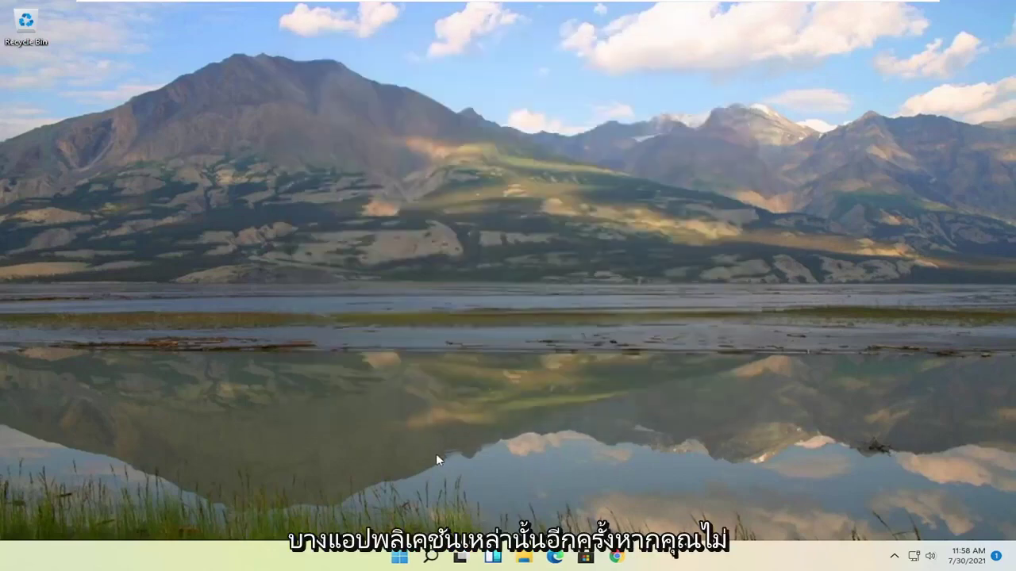
Search Windows for apps and features and open the Apps & features settings.
left_click(431, 556)
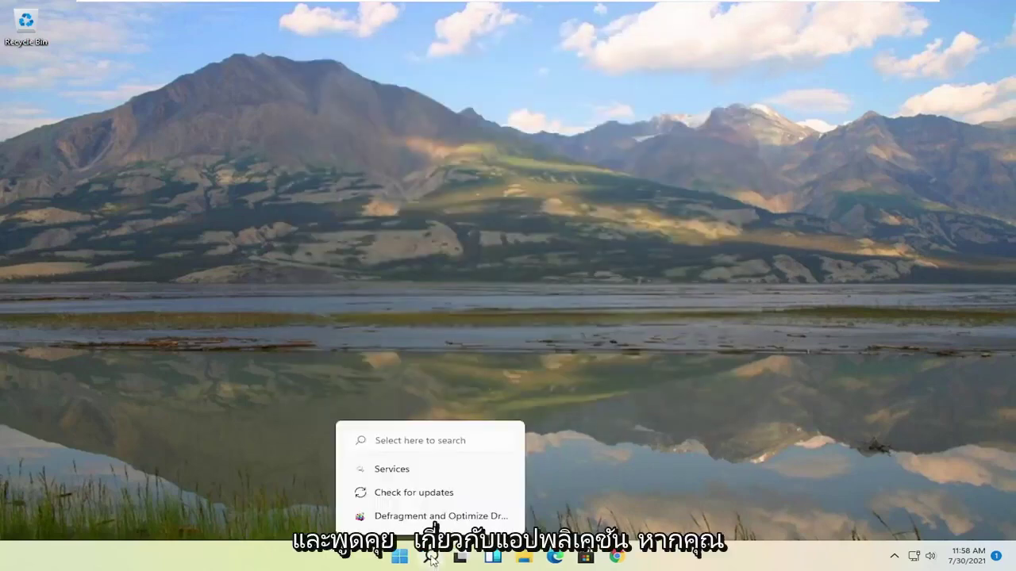
type("a")
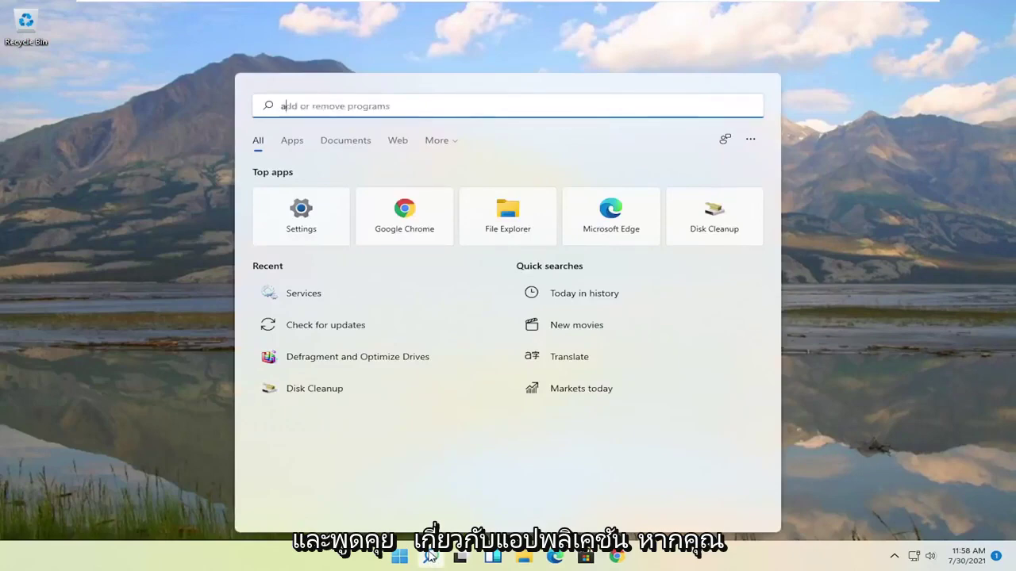
type("pps a")
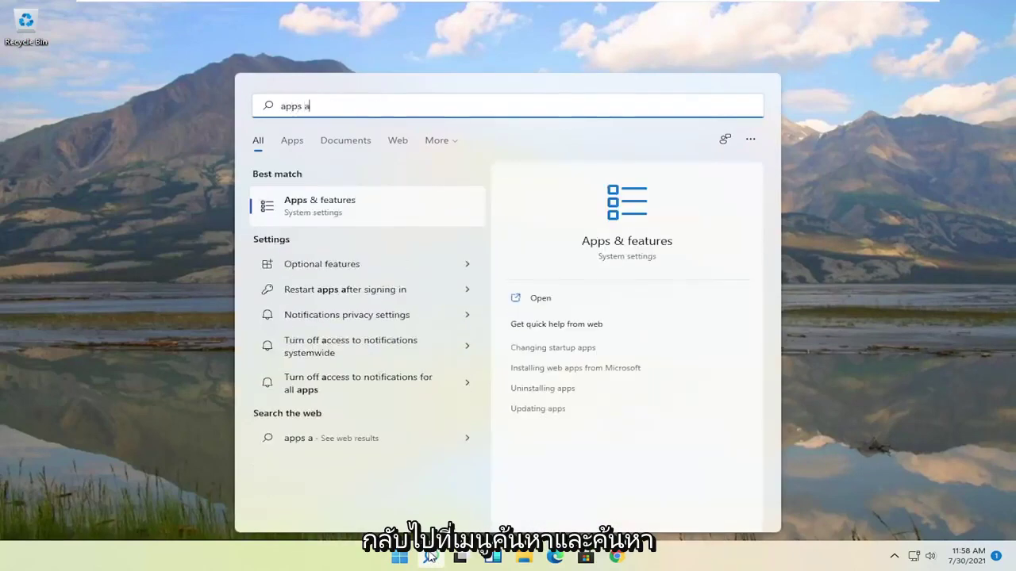
type("nd features")
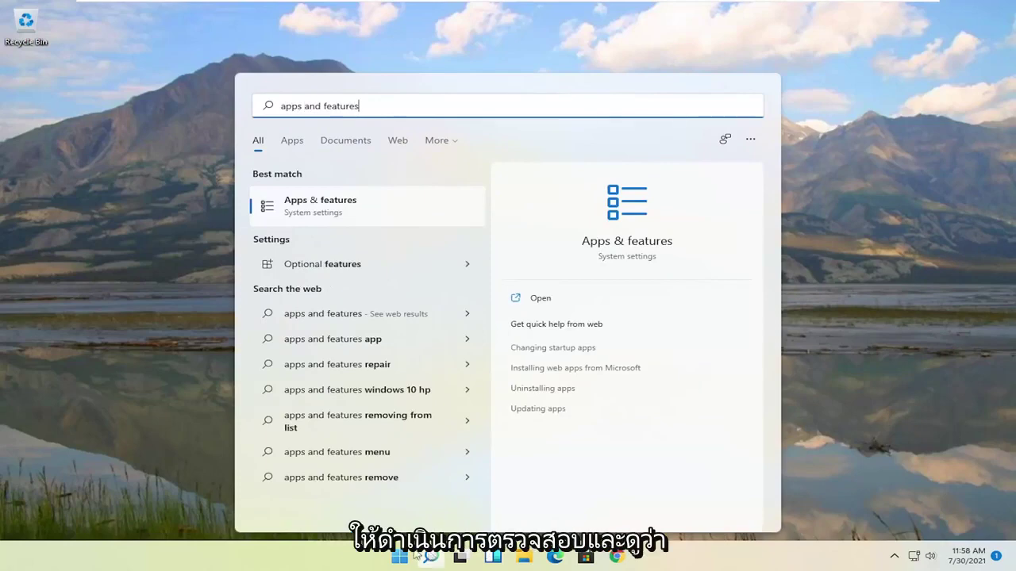
left_click(365, 197)
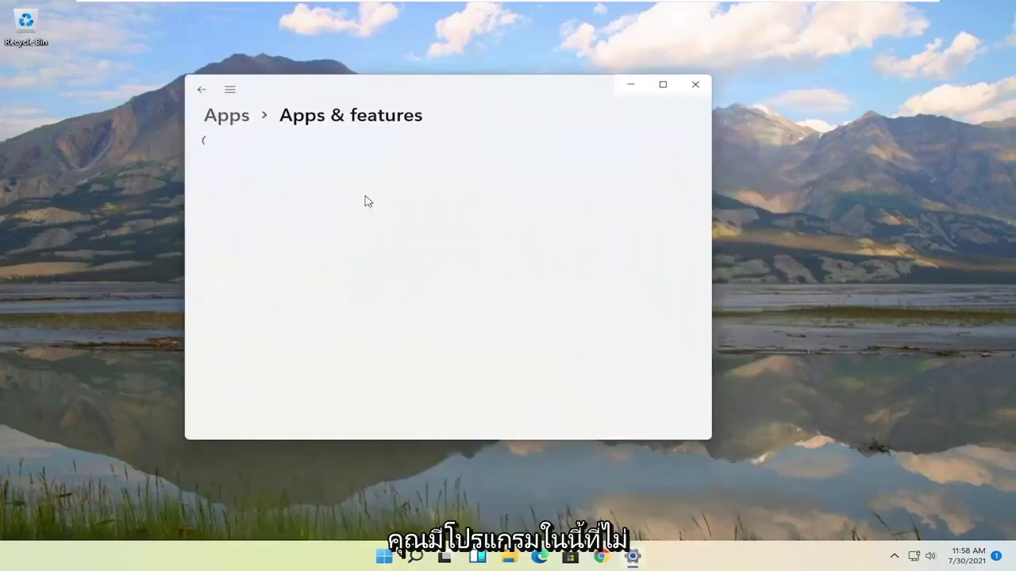
Review the installed apps and CCleaner's uninstall option without removing anything, and close Settings.
left_click_drag(444, 84, 590, 46)
scroll(573, 276, "down", 3)
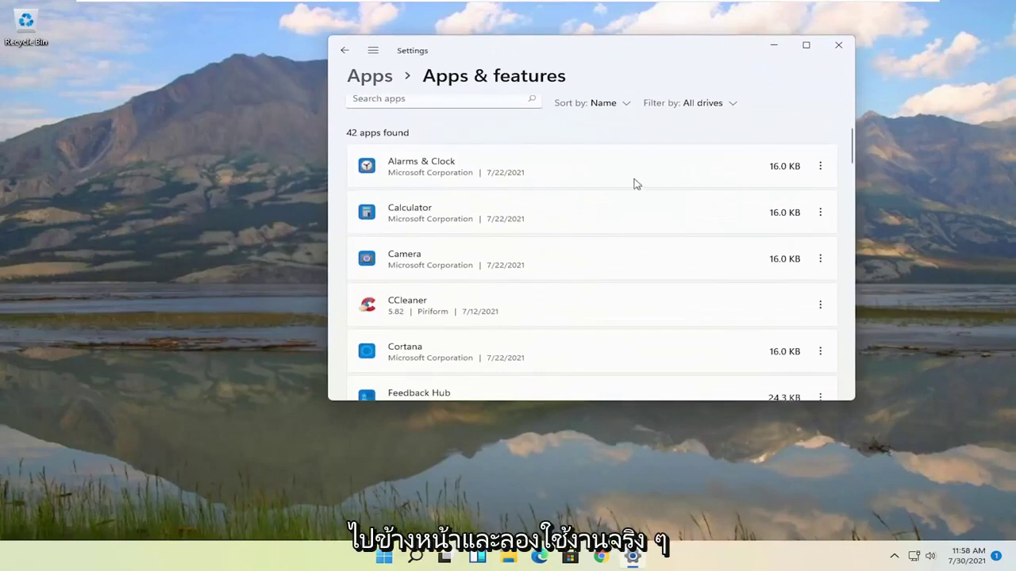
left_click(821, 167)
left_click(531, 210)
scroll(635, 278, "down", 1)
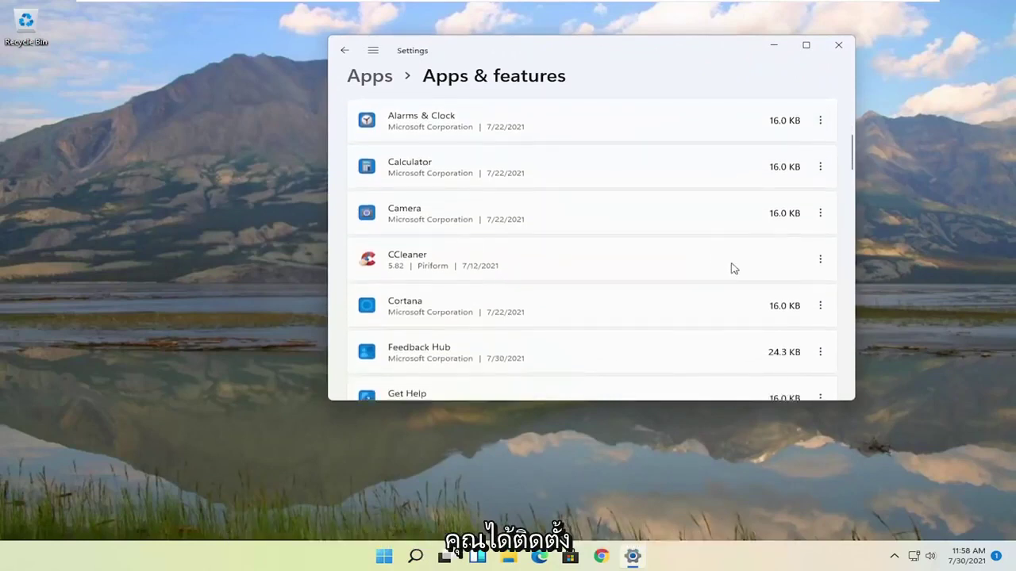
left_click(820, 260)
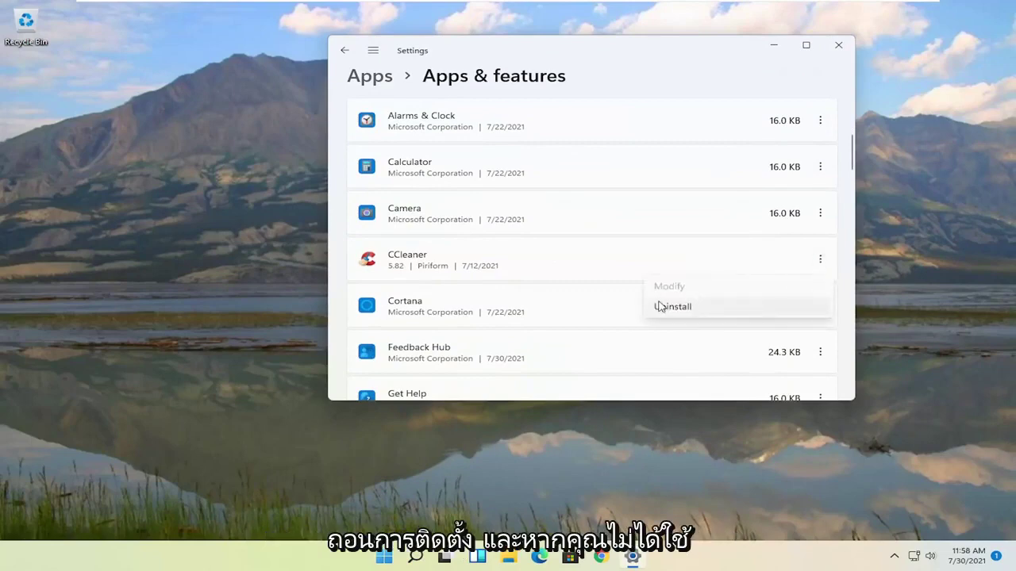
left_click(669, 54)
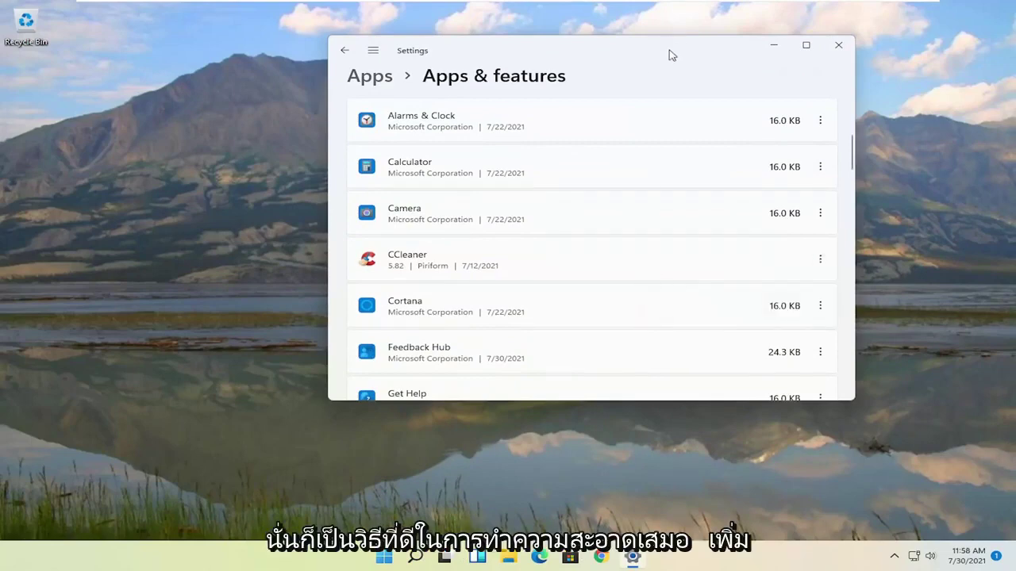
left_click(837, 45)
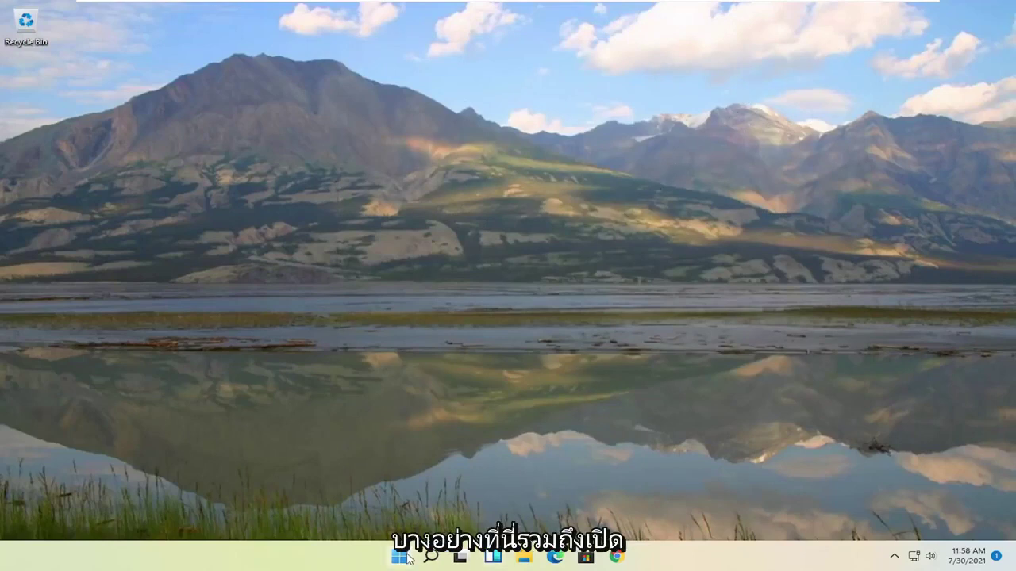
Search Windows for disk clean, open Disk Cleanup, and move its window clear of the desktop corner.
left_click(400, 557)
type("disk clean")
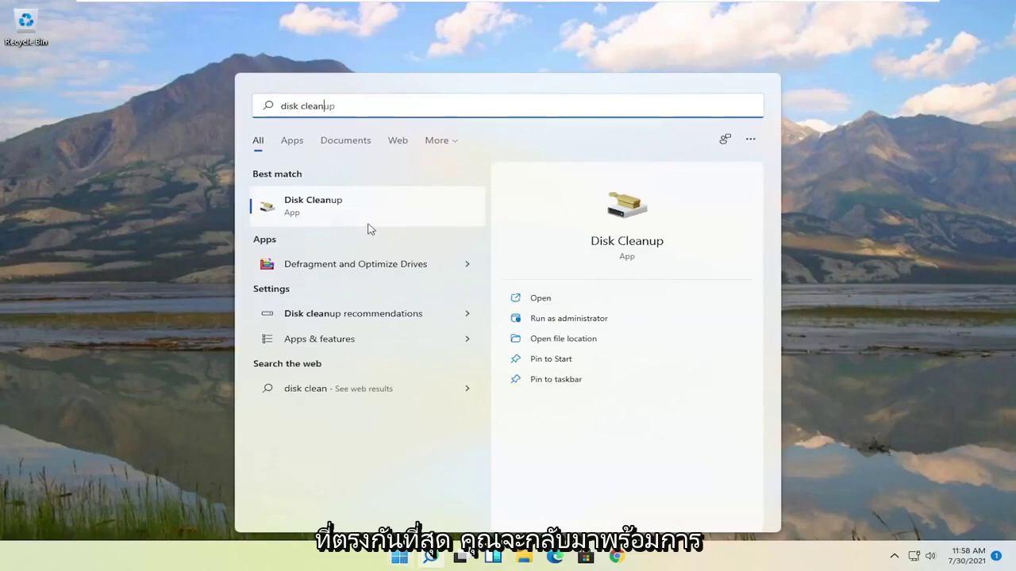
left_click(313, 209)
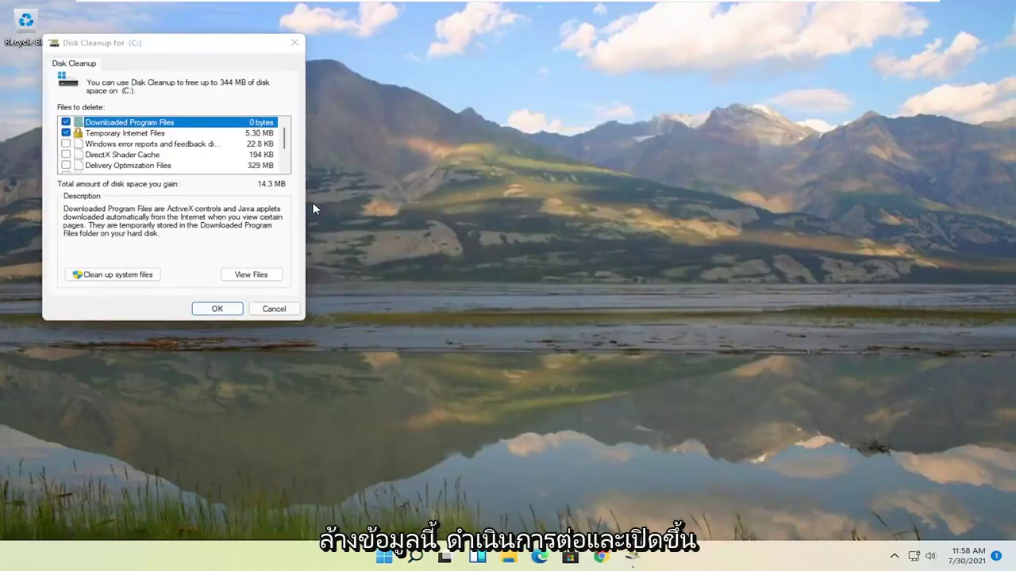
left_click_drag(197, 34, 514, 111)
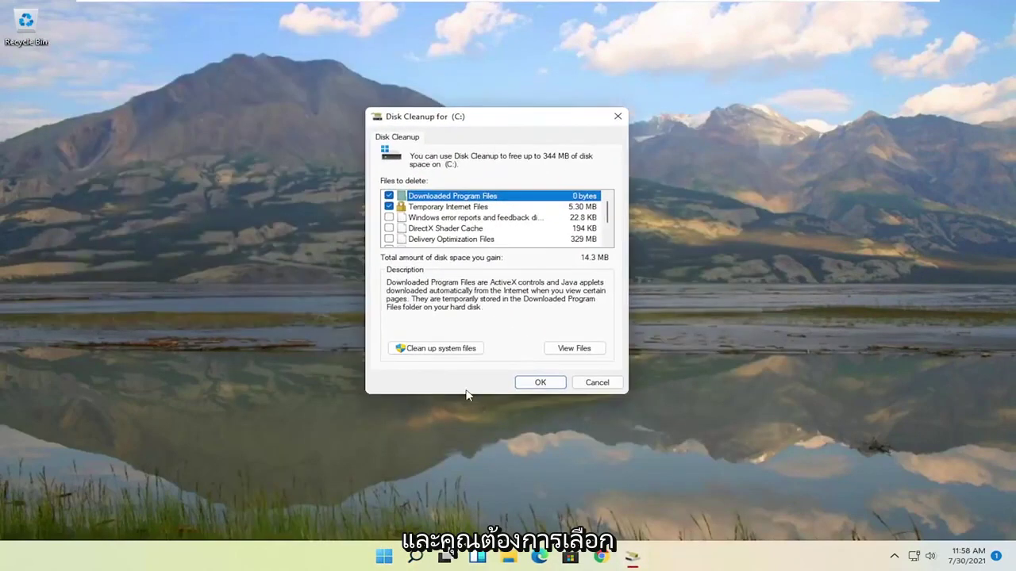
Include system files in the cleanup of drive C: and submit the preselected file categories for deletion.
left_click(441, 349)
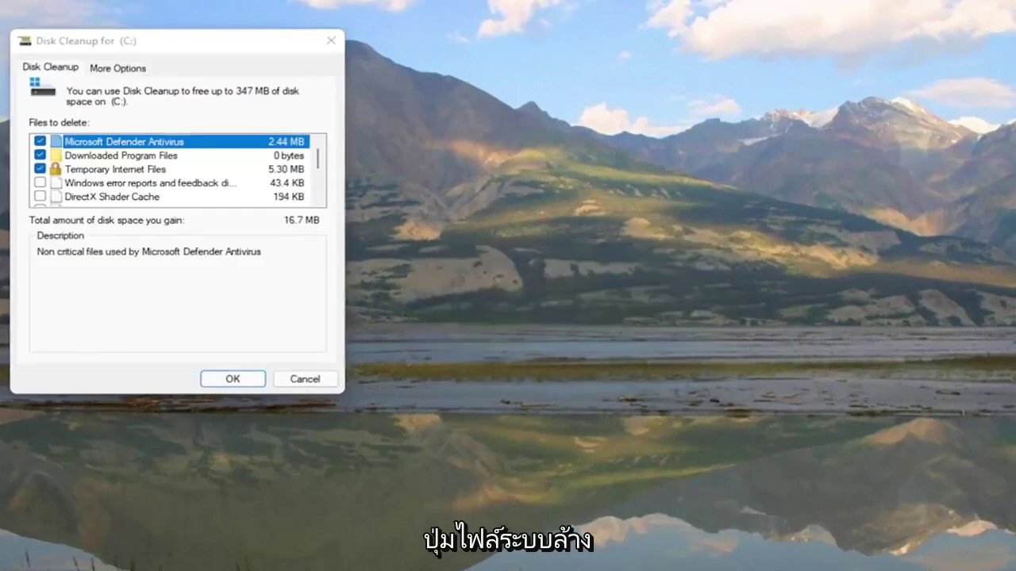
left_click_drag(223, 39, 540, 79)
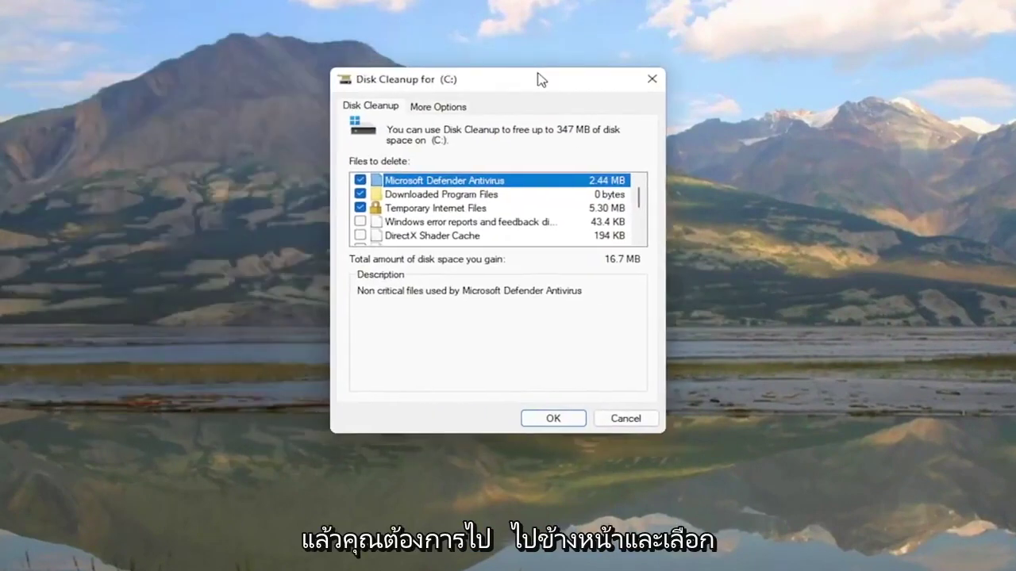
left_click(556, 418)
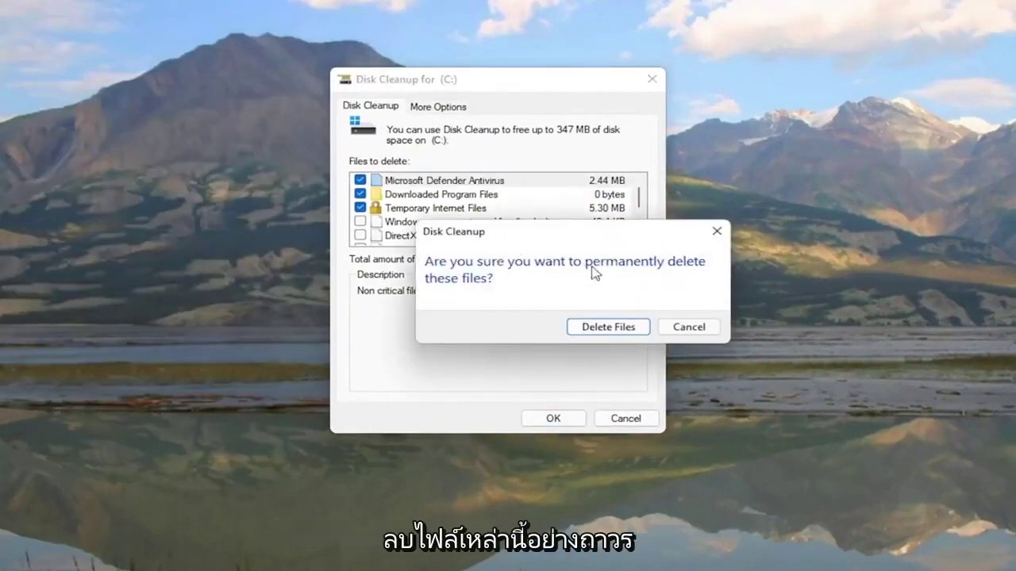
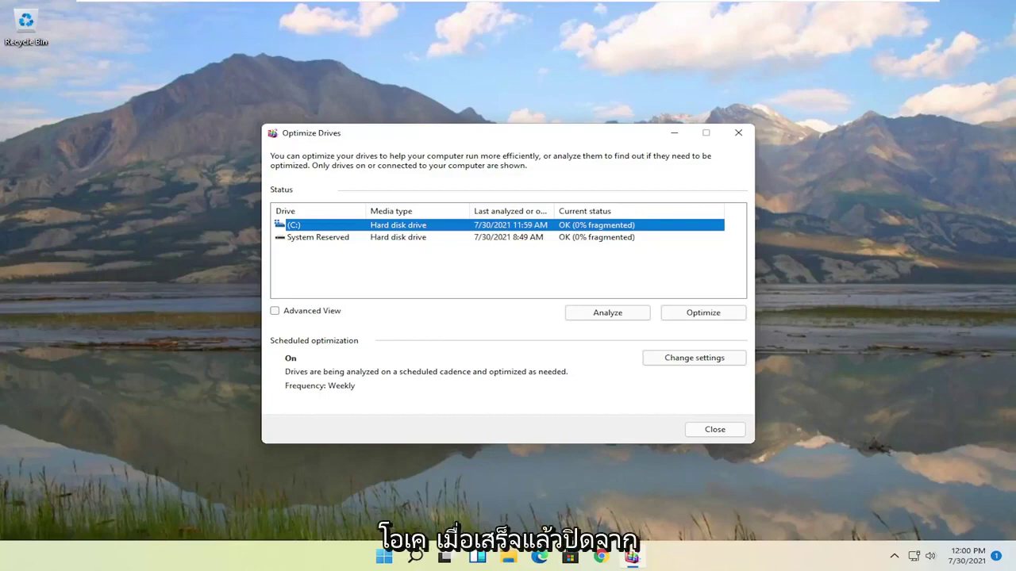
Close Optimize Drives, search Windows for cmd, and open Command Prompt as administrator, allowing it to make changes to the device.
left_click(738, 132)
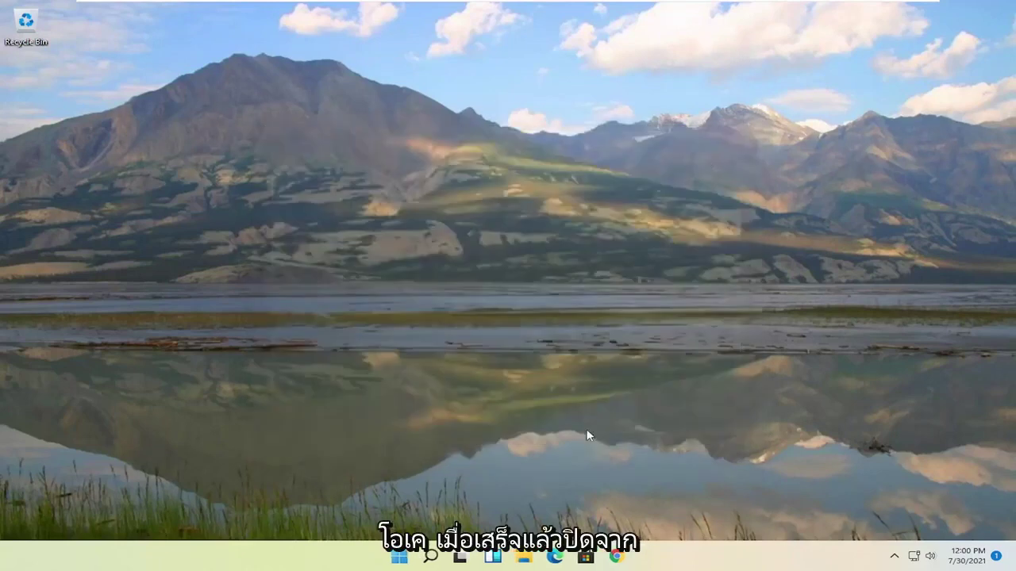
left_click(432, 557)
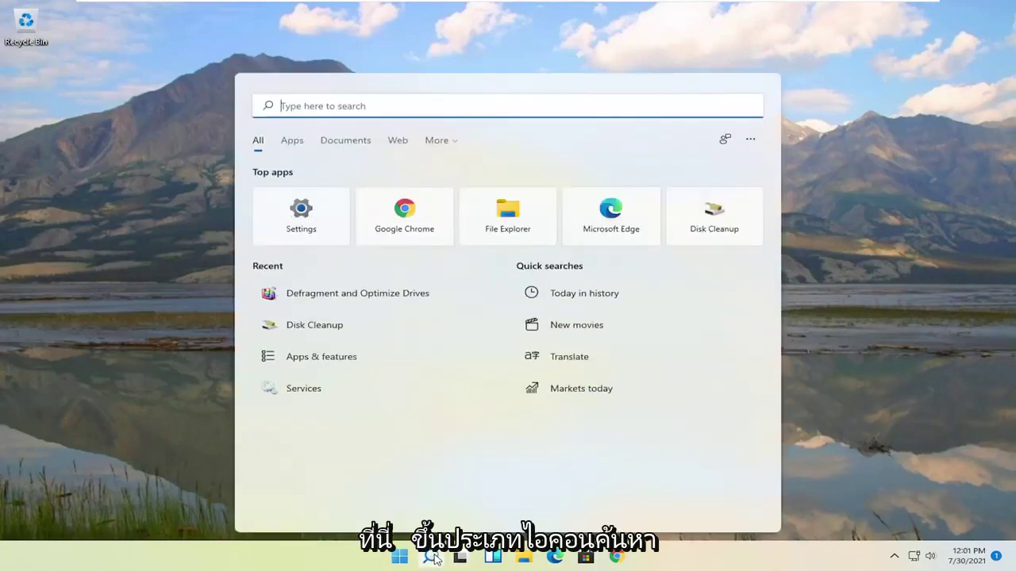
type("cmd")
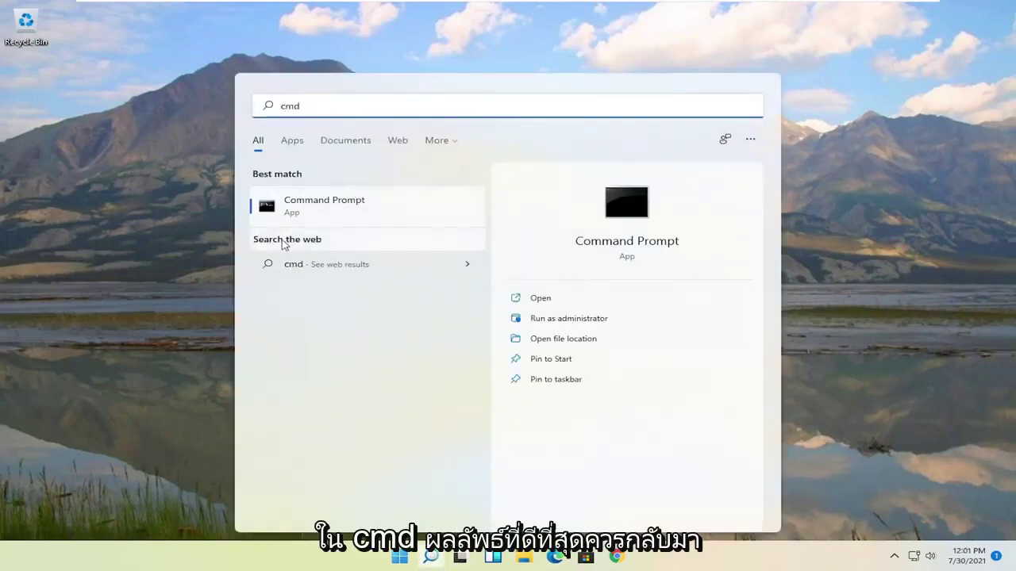
right_click(314, 212)
left_click(364, 229)
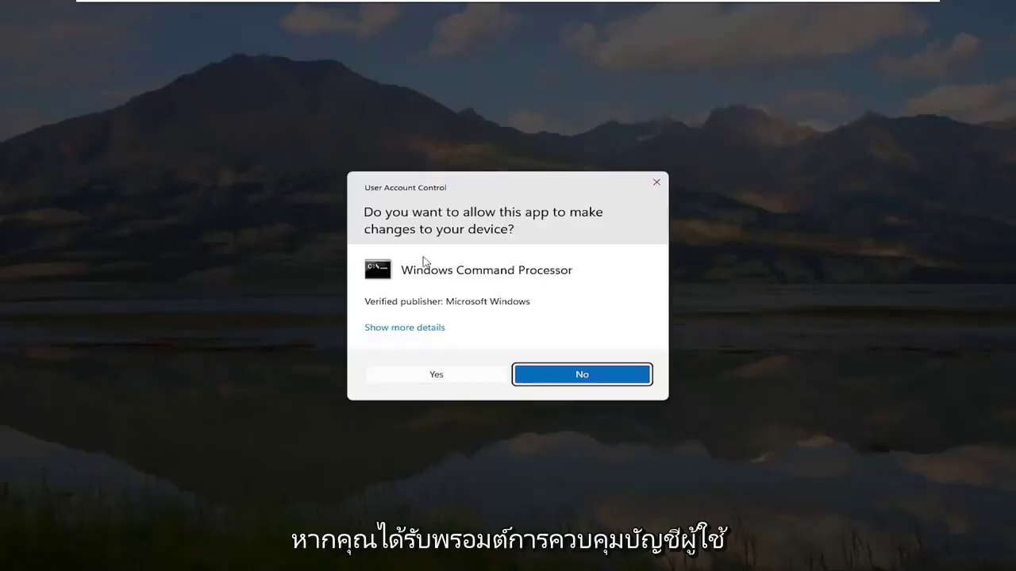
left_click(420, 378)
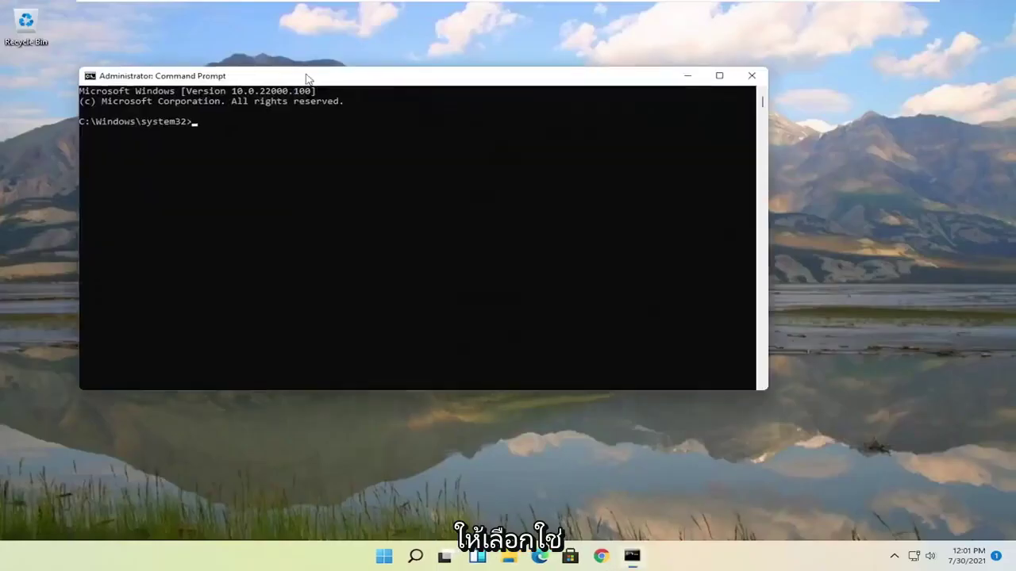
Move the Command Prompt window clear of the desktop corner and run sfc /scannow to check the system files.
left_click_drag(304, 75, 374, 91)
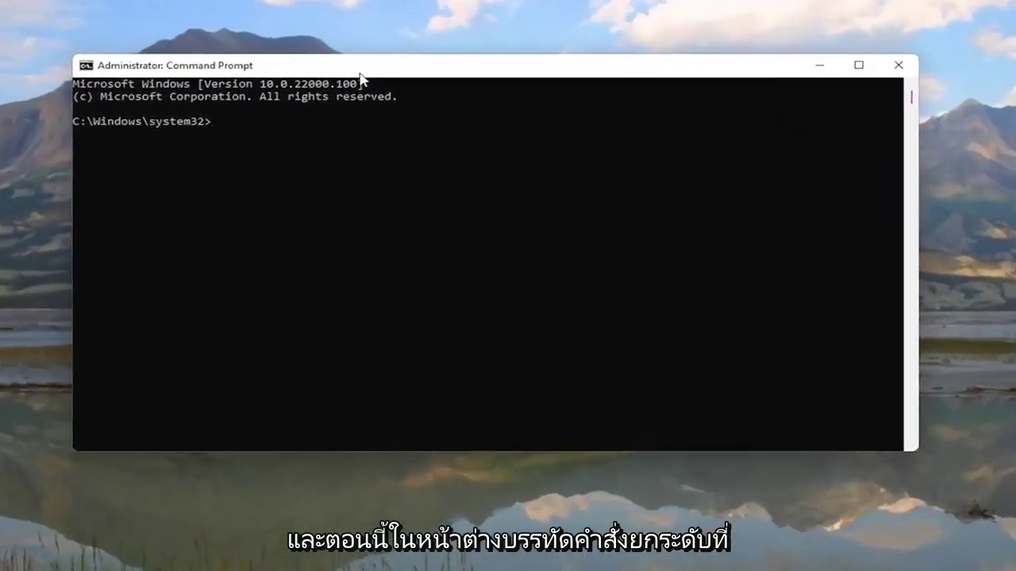
type("sfc")
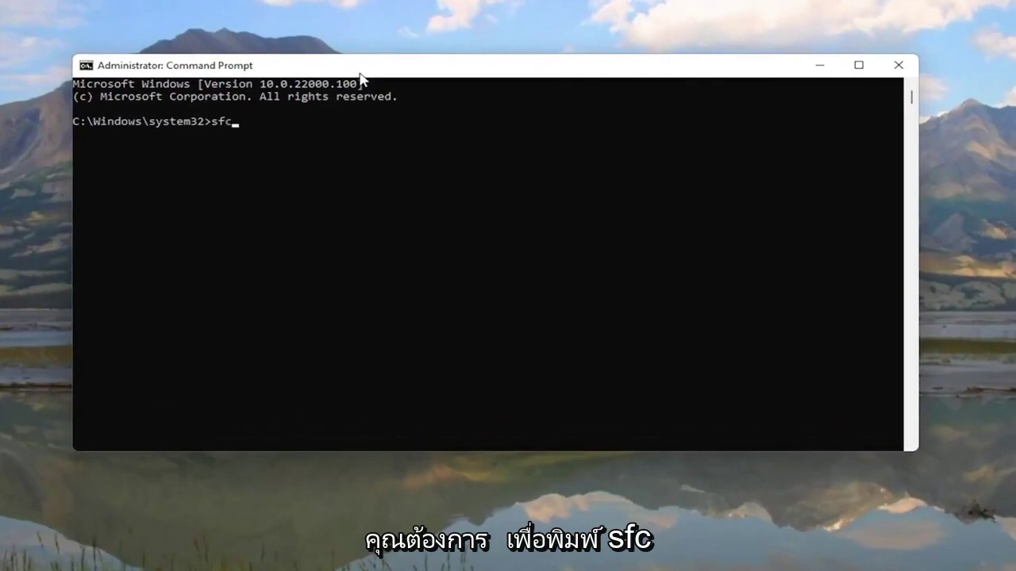
type(" /scannow")
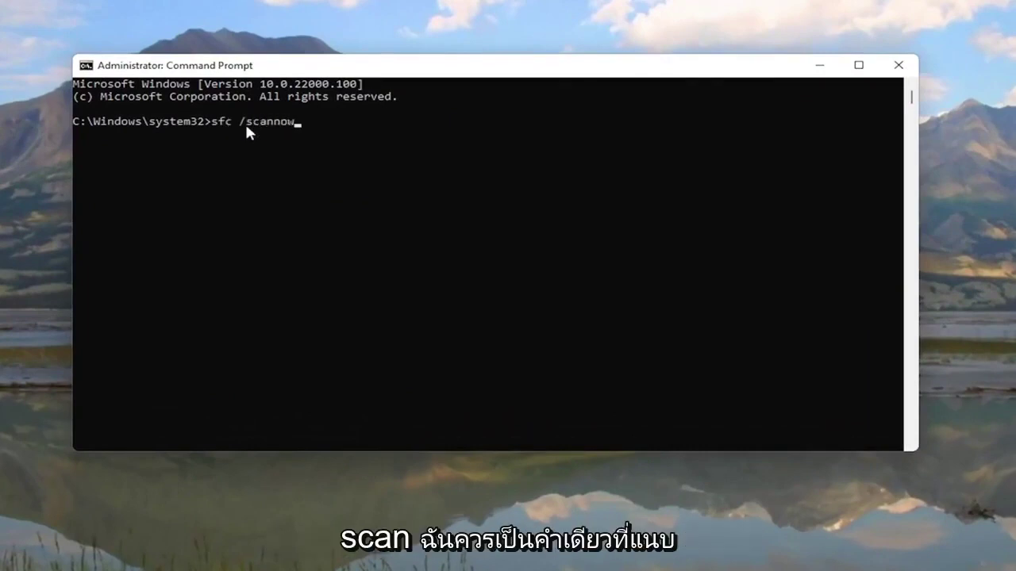
key("Return")
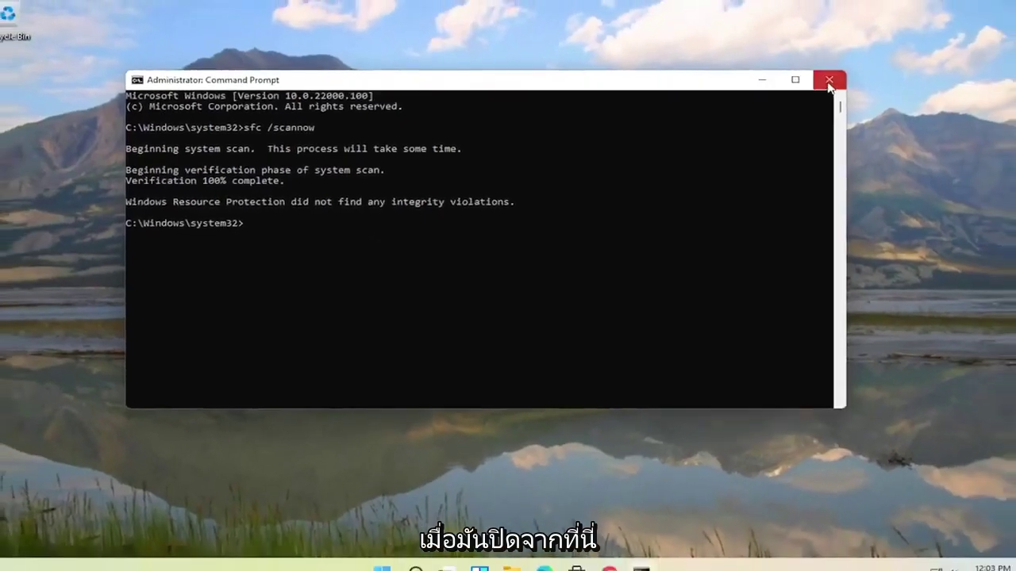
Close the Command Prompt window and restart the computer.
left_click(875, 70)
right_click(400, 557)
mouse_move(381, 505)
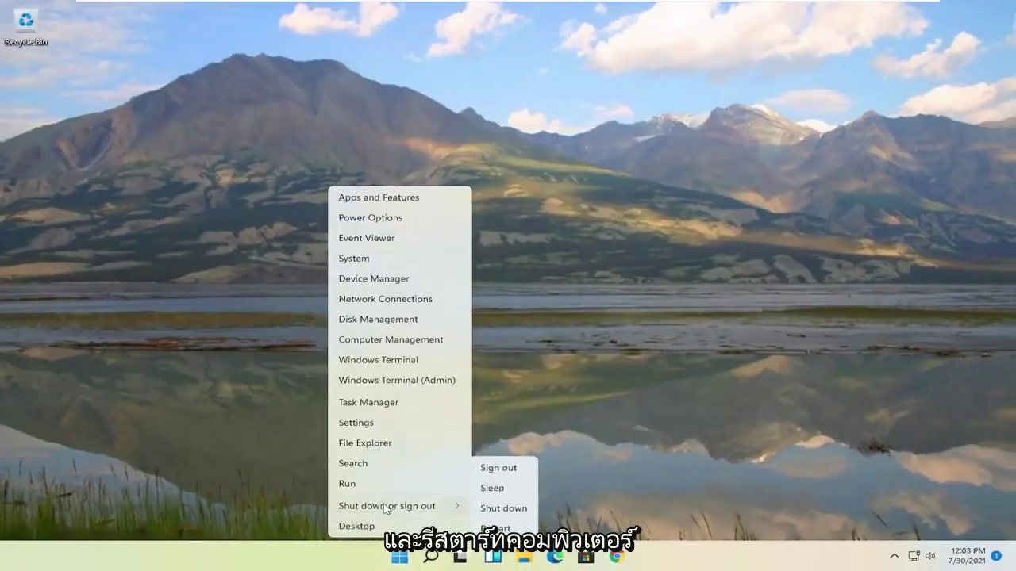
left_click(496, 526)
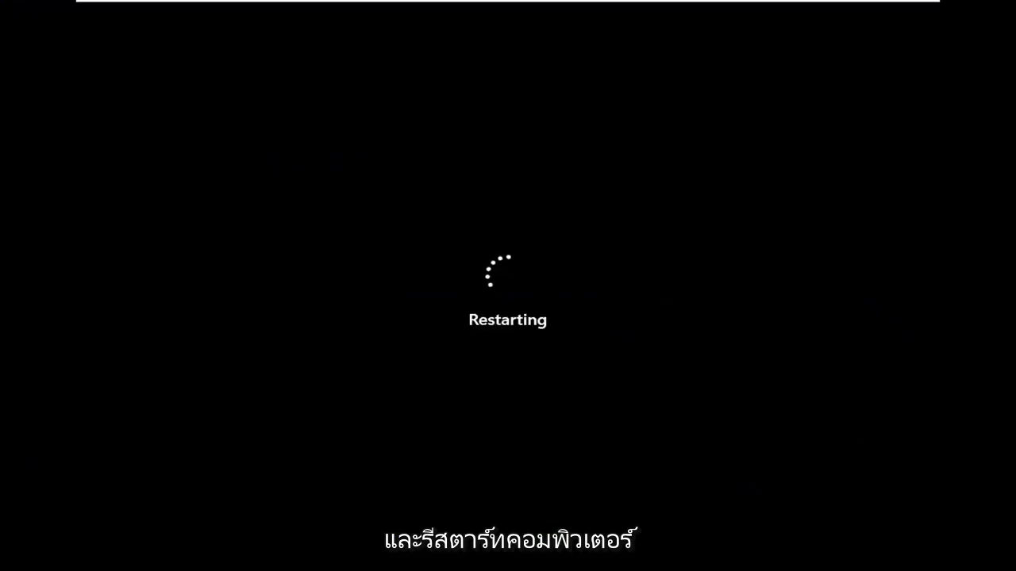